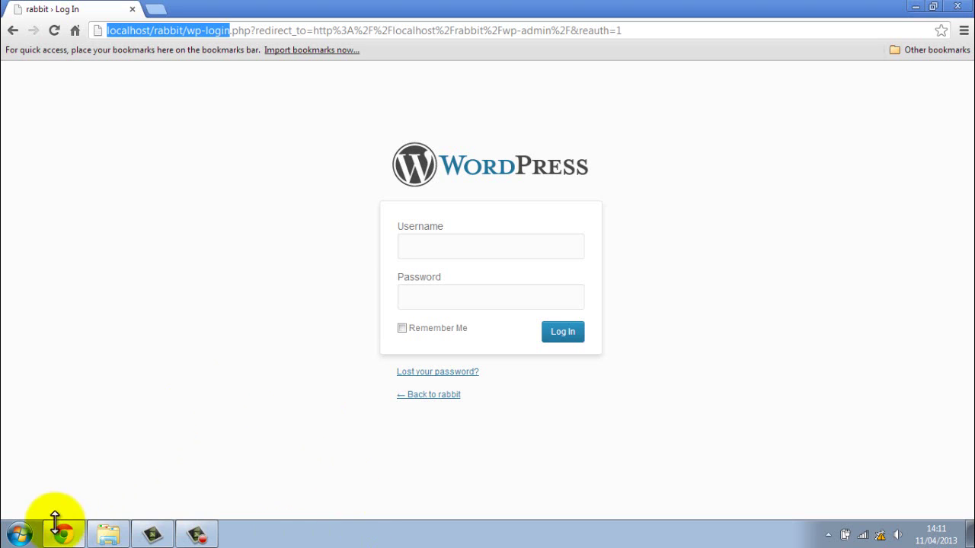
- Browse the rabbit site's files in C:\wamp\www\rabbit via Computer, then close Explorer
{"action": "left_click", "coordinate": [27, 536]}
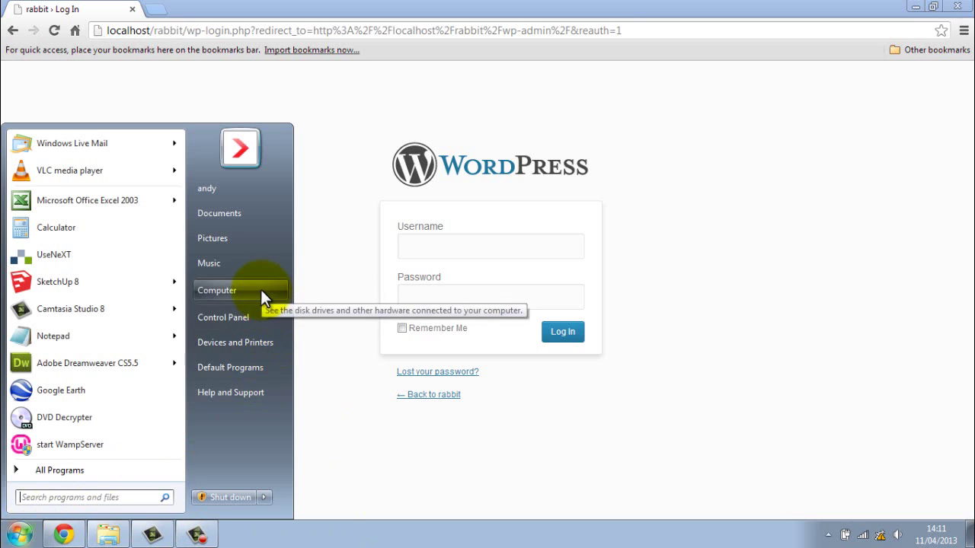
{"action": "left_click", "coordinate": [259, 288]}
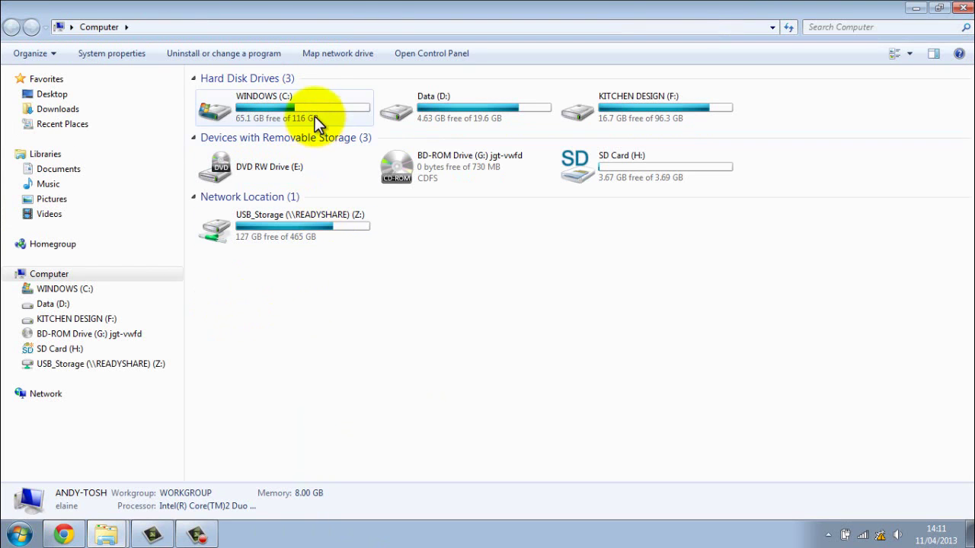
{"action": "double_click", "coordinate": [316, 106]}
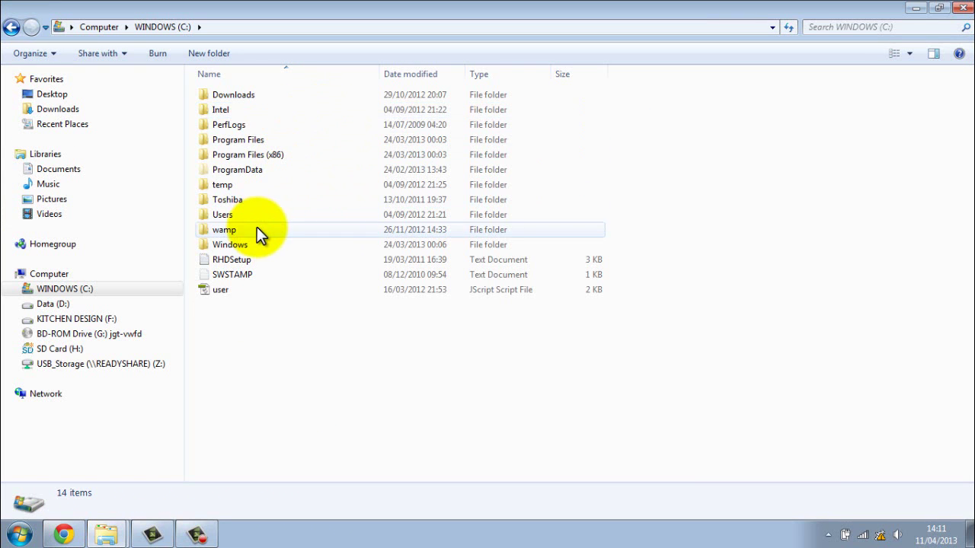
{"action": "double_click", "coordinate": [256, 229]}
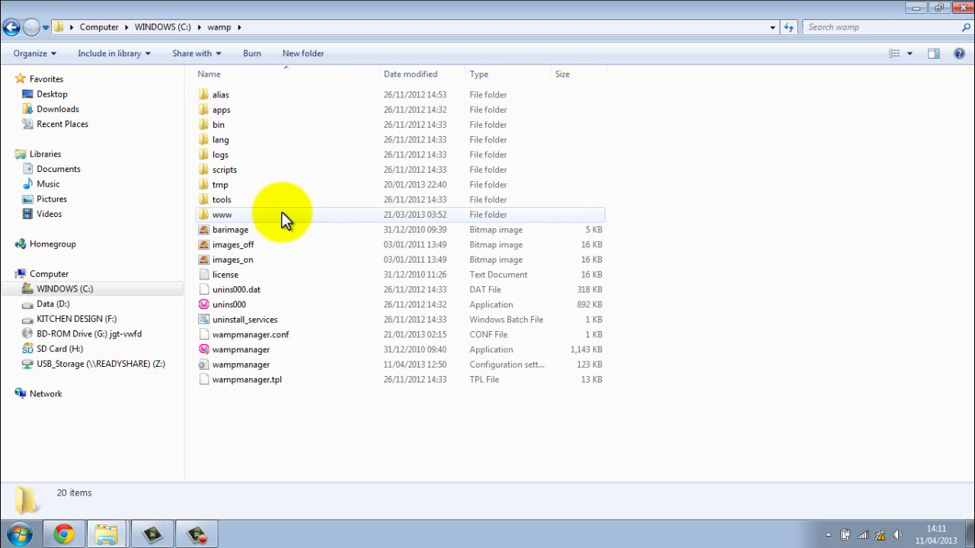
{"action": "double_click", "coordinate": [282, 214]}
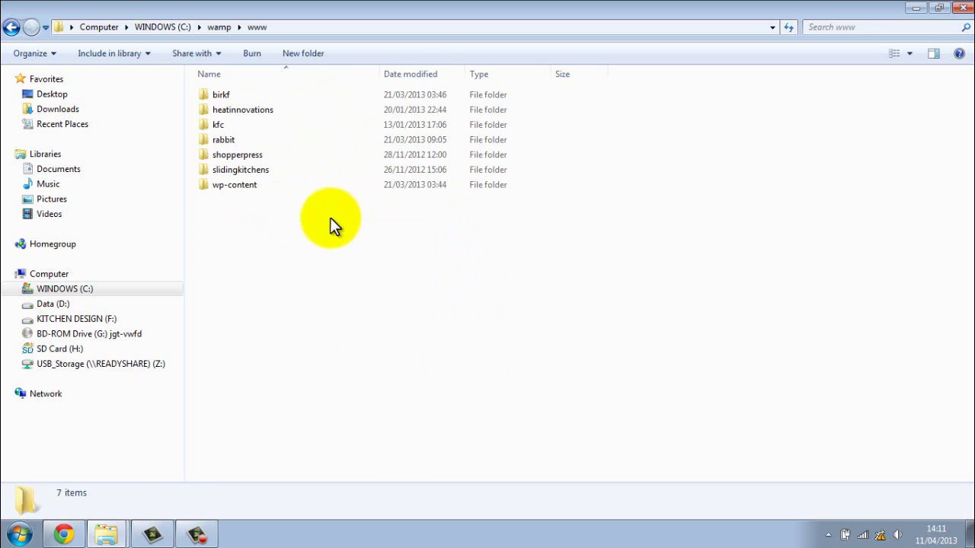
{"action": "double_click", "coordinate": [235, 140]}
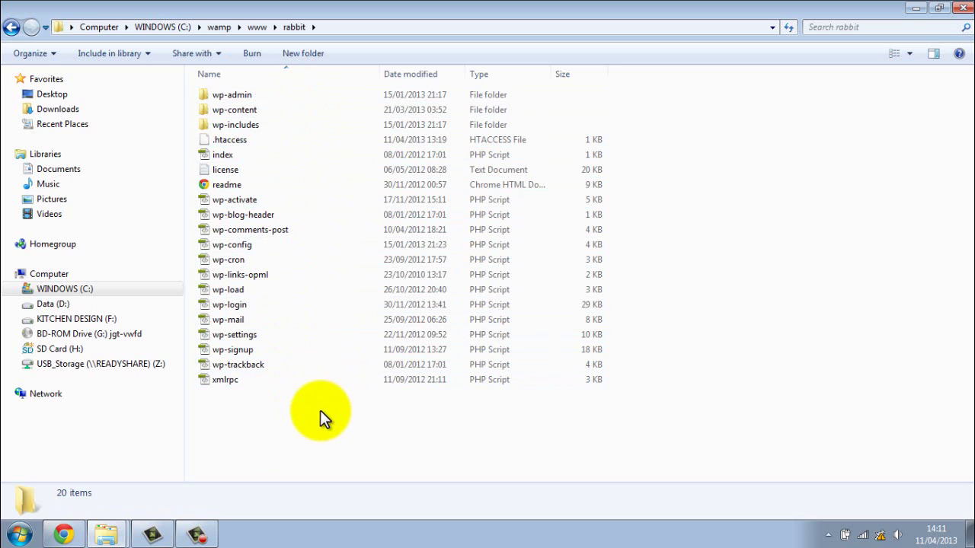
{"action": "left_click", "coordinate": [963, 8]}
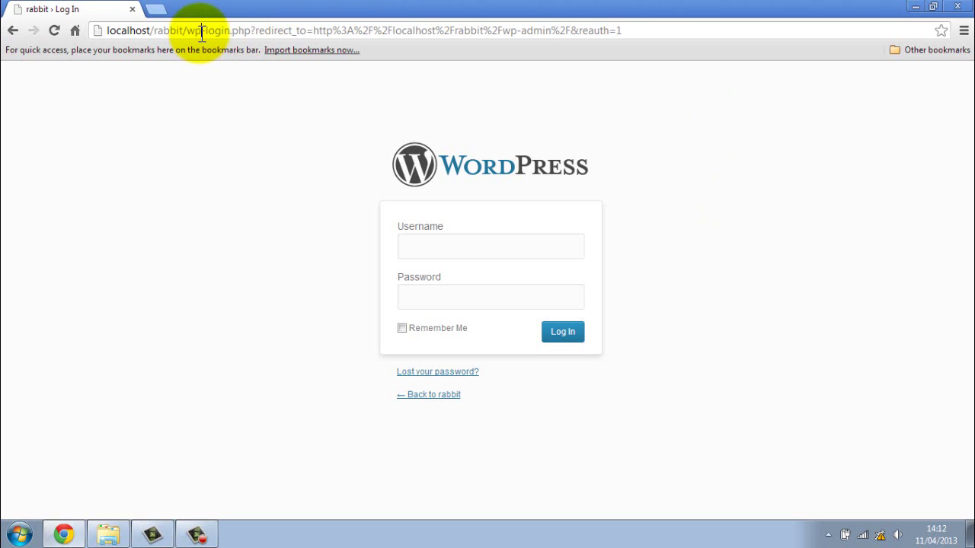
- Log in at localhost/rabbit/wp with the admin username and password
{"action": "left_click_drag", "start_coordinate": [202, 31], "coordinate": [72, 32]}
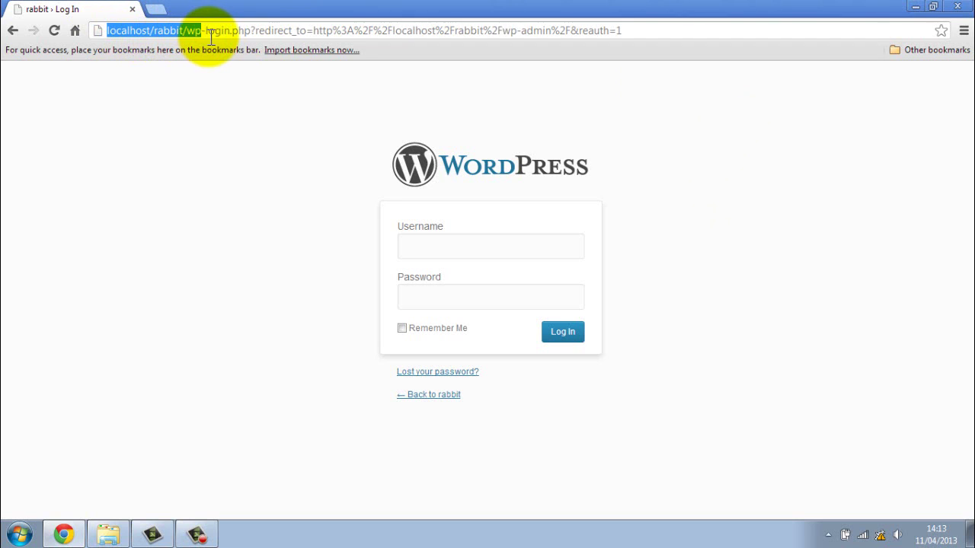
{"action": "left_click", "coordinate": [433, 244]}
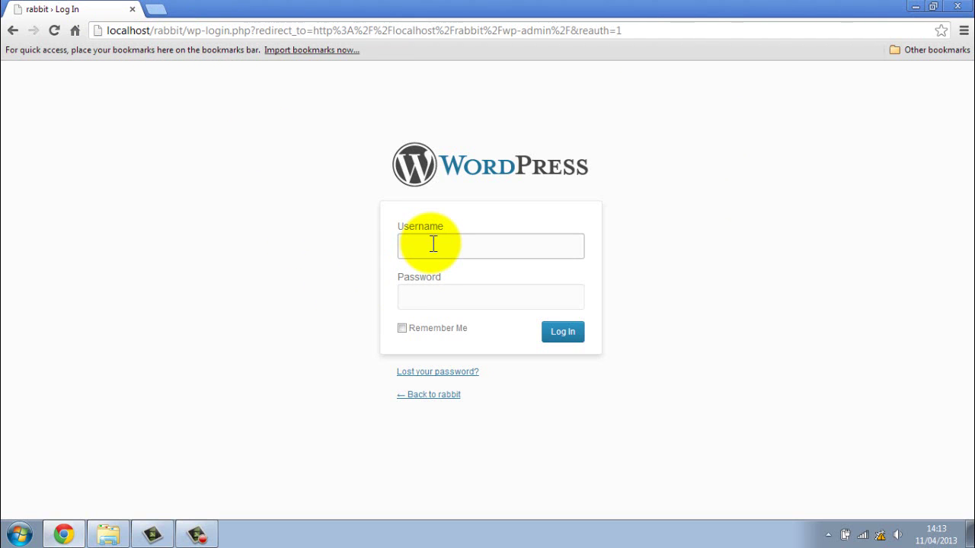
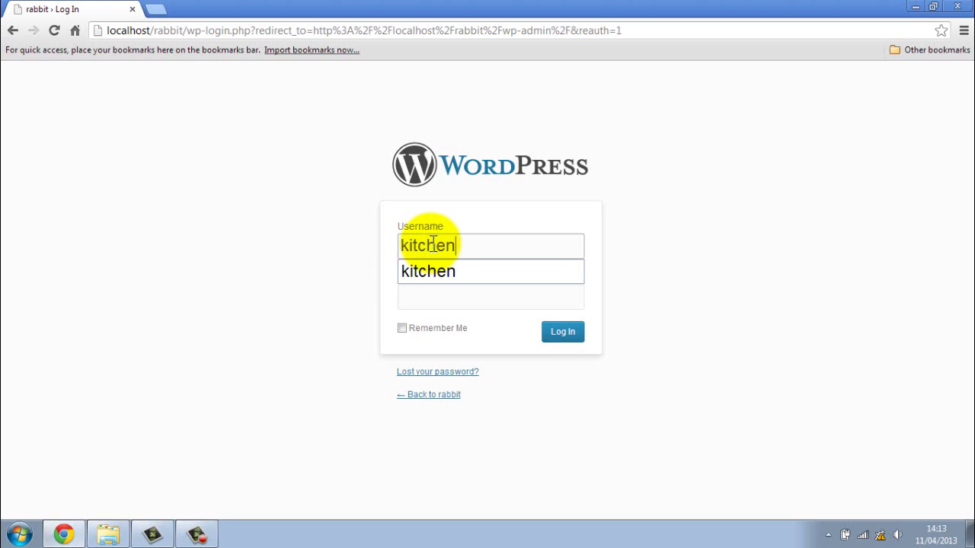
{"action": "left_click", "coordinate": [424, 295]}
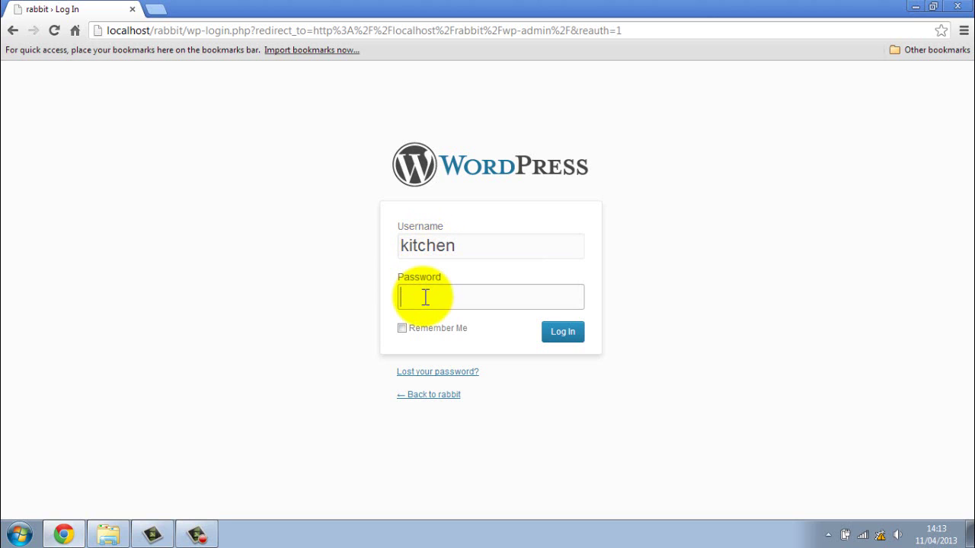
{"action": "key", "text": "Return"}
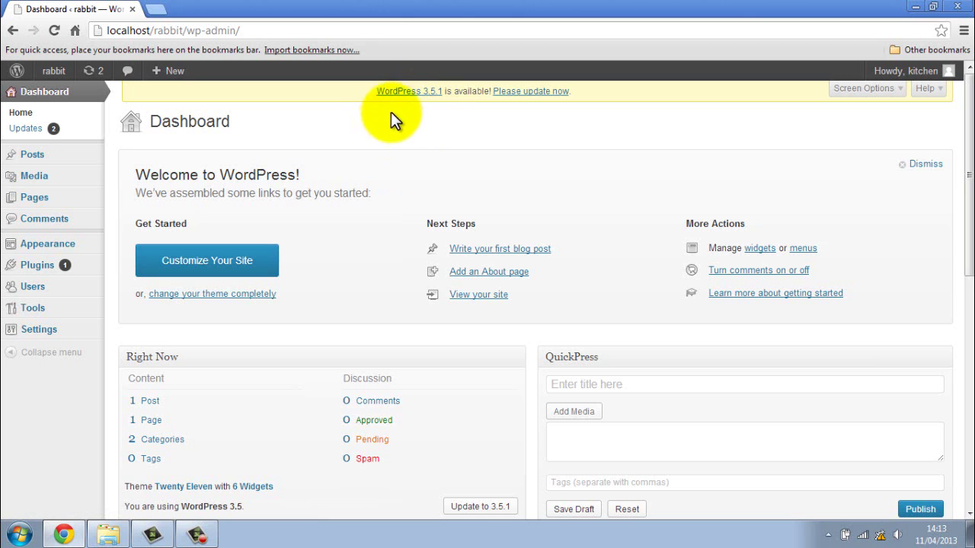
{"action": "left_click", "coordinate": [395, 92]}
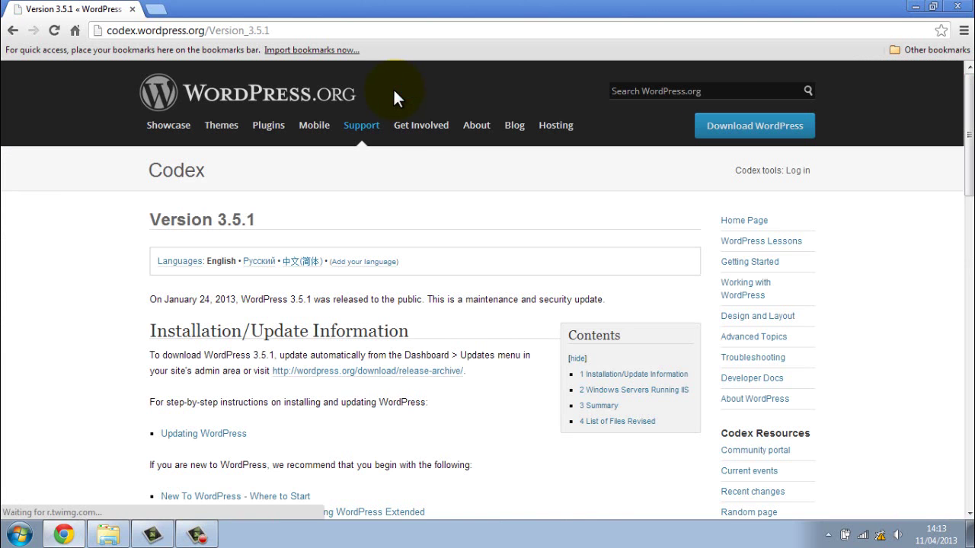
{"action": "scroll", "coordinate": [504, 323], "scroll_direction": "down", "scroll_amount": 2}
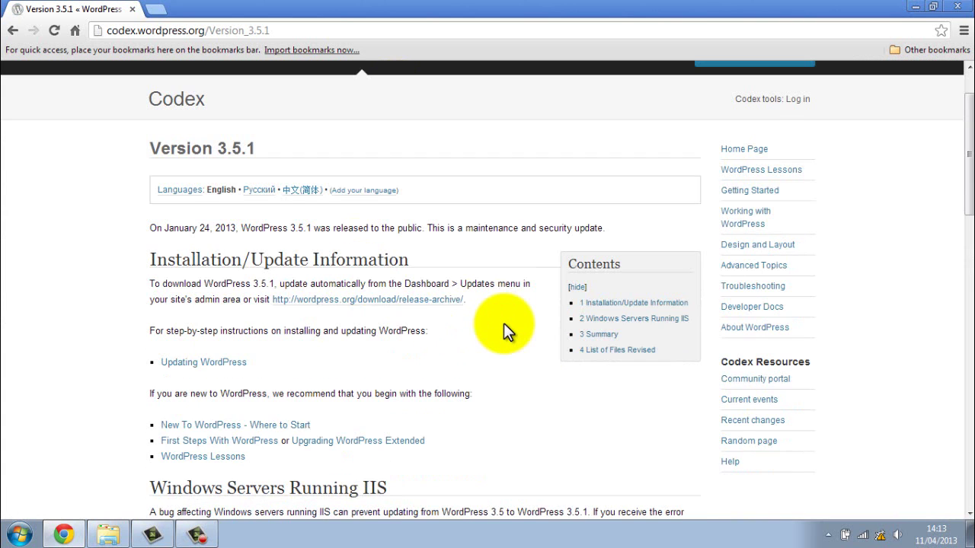
{"action": "scroll", "coordinate": [504, 323], "scroll_direction": "up", "scroll_amount": 2}
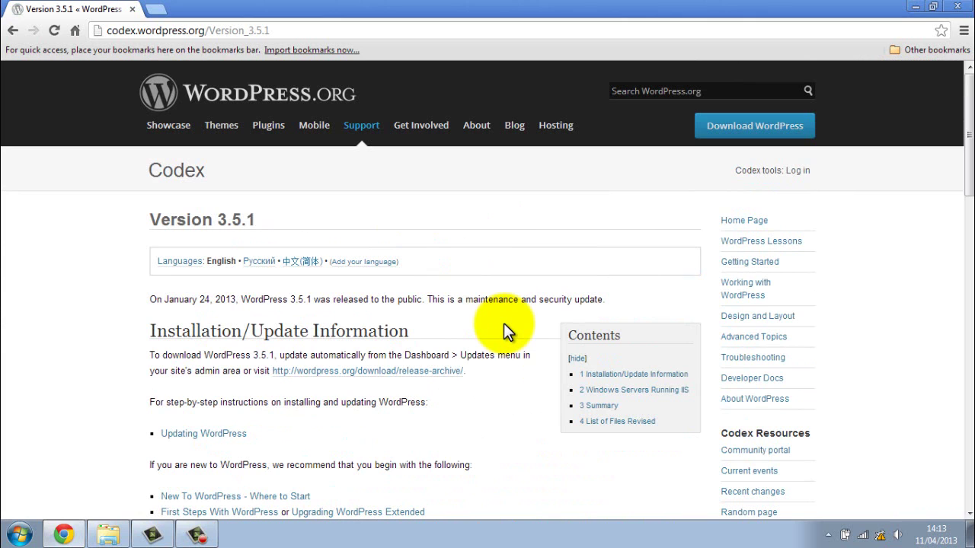
{"action": "left_click", "coordinate": [13, 34]}
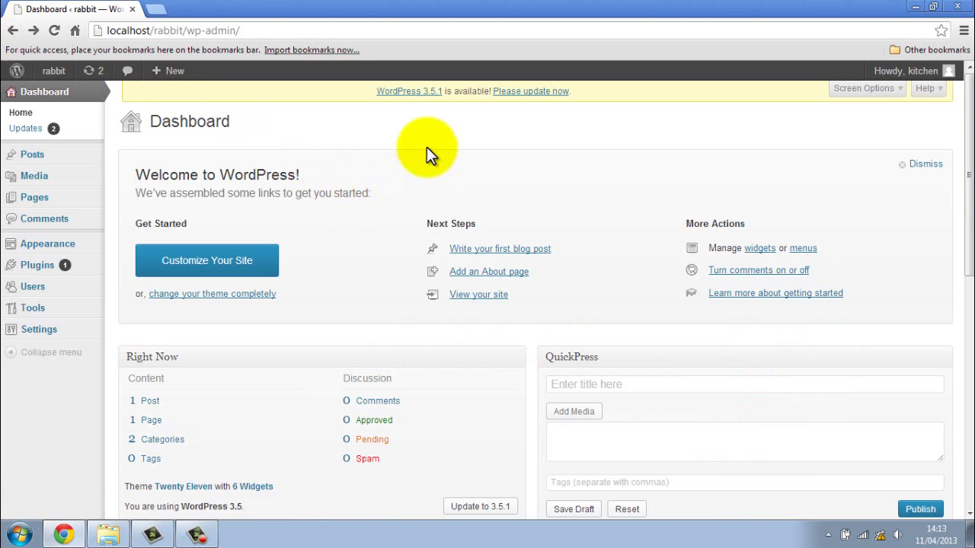
{"action": "left_click", "coordinate": [415, 96]}
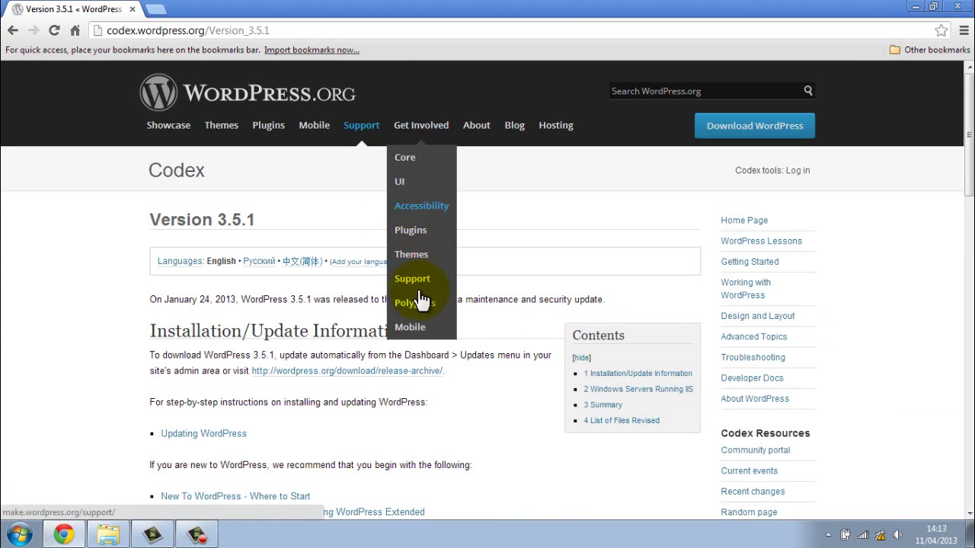
{"action": "scroll", "coordinate": [476, 288], "scroll_direction": "down", "scroll_amount": 3}
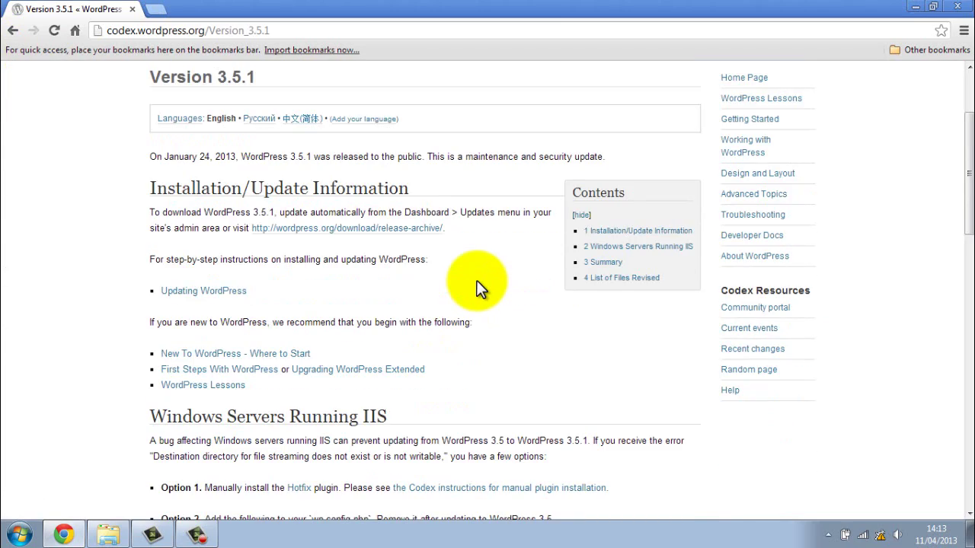
{"action": "scroll", "coordinate": [477, 288], "scroll_direction": "down", "scroll_amount": 5}
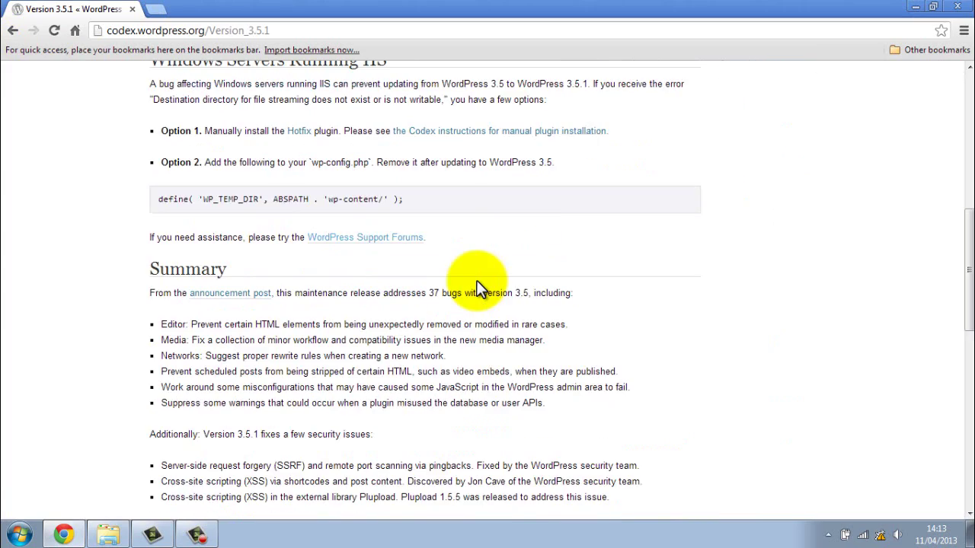
{"action": "scroll", "coordinate": [477, 287], "scroll_direction": "down", "scroll_amount": 2}
{"action": "scroll", "coordinate": [476, 288], "scroll_direction": "up", "scroll_amount": 6}
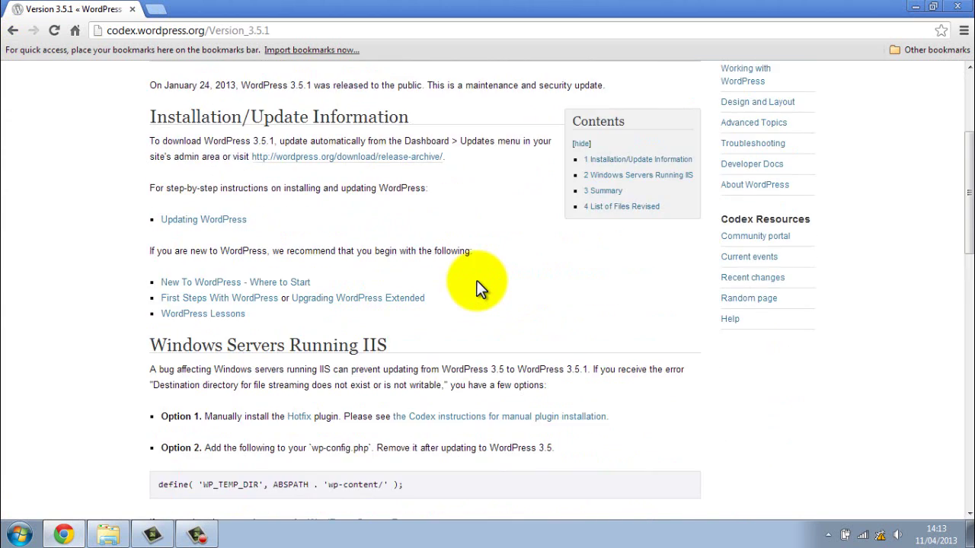
{"action": "scroll", "coordinate": [479, 288], "scroll_direction": "up", "scroll_amount": 3}
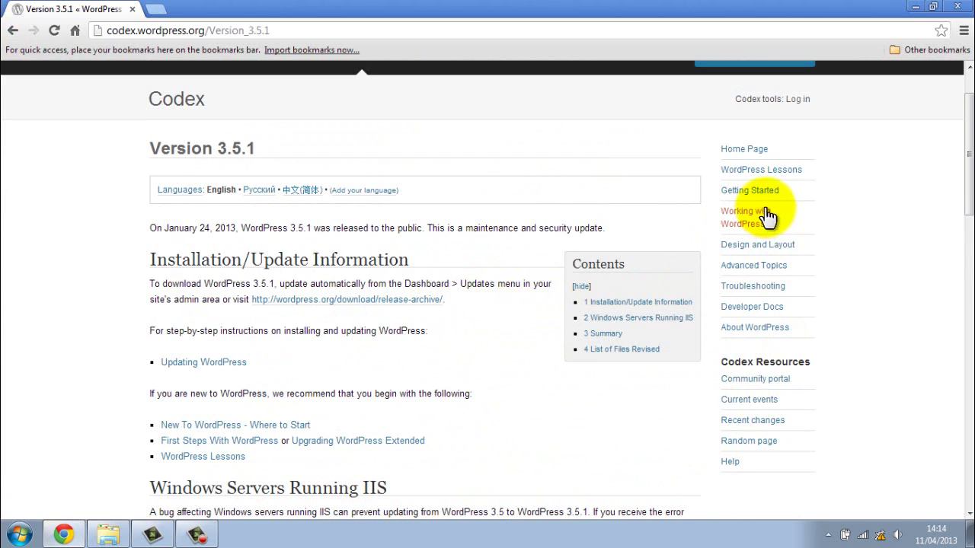
{"action": "left_click", "coordinate": [14, 30]}
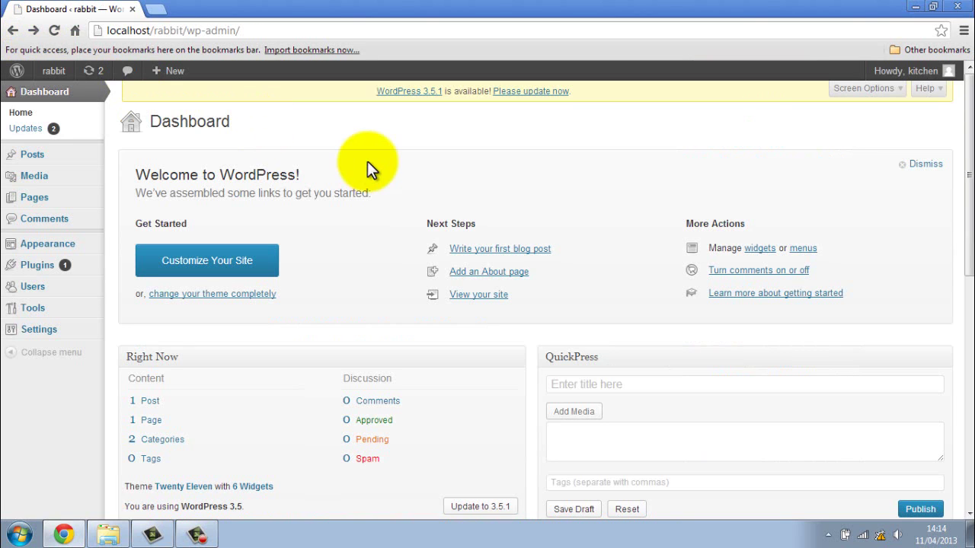
- Install the WordPress 3.5.1 update, look over the About page, and go back to the Dashboard
{"action": "left_click", "coordinate": [556, 93]}
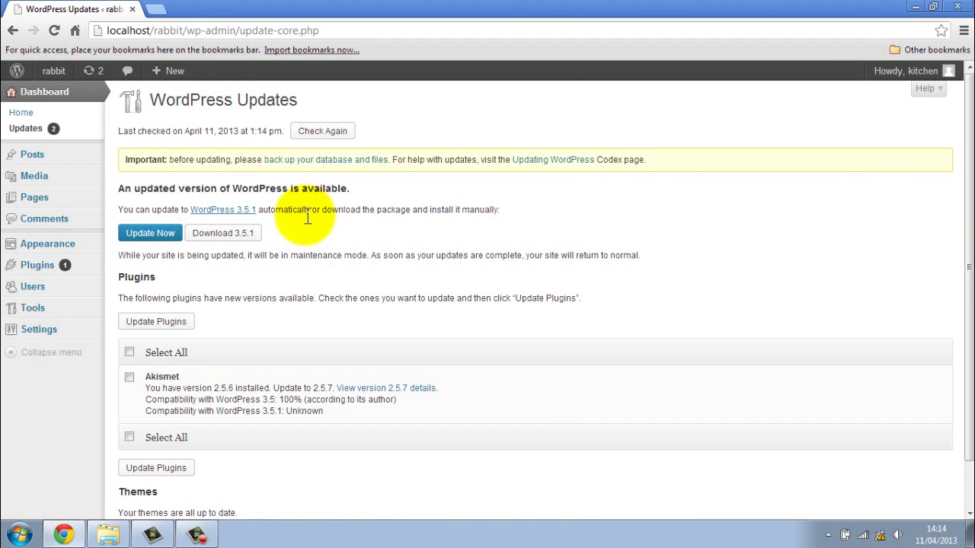
{"action": "left_click", "coordinate": [150, 233]}
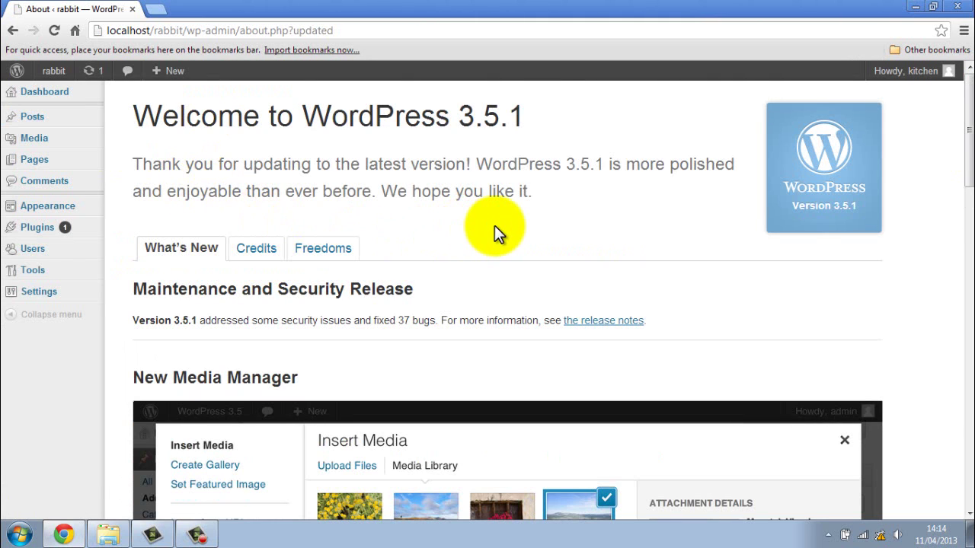
{"action": "scroll", "coordinate": [473, 235], "scroll_direction": "down", "scroll_amount": 5}
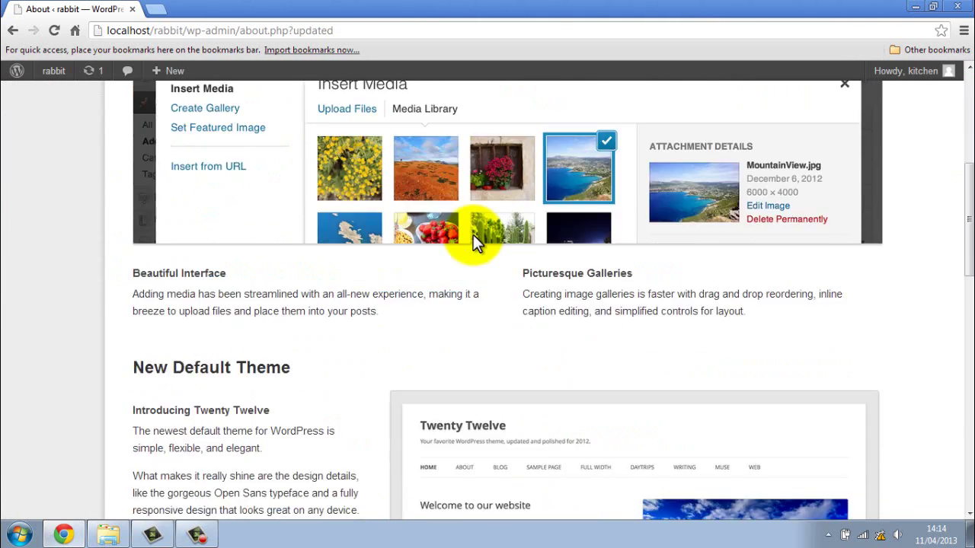
{"action": "scroll", "coordinate": [473, 234], "scroll_direction": "down", "scroll_amount": 4}
{"action": "scroll", "coordinate": [473, 235], "scroll_direction": "up", "scroll_amount": 5}
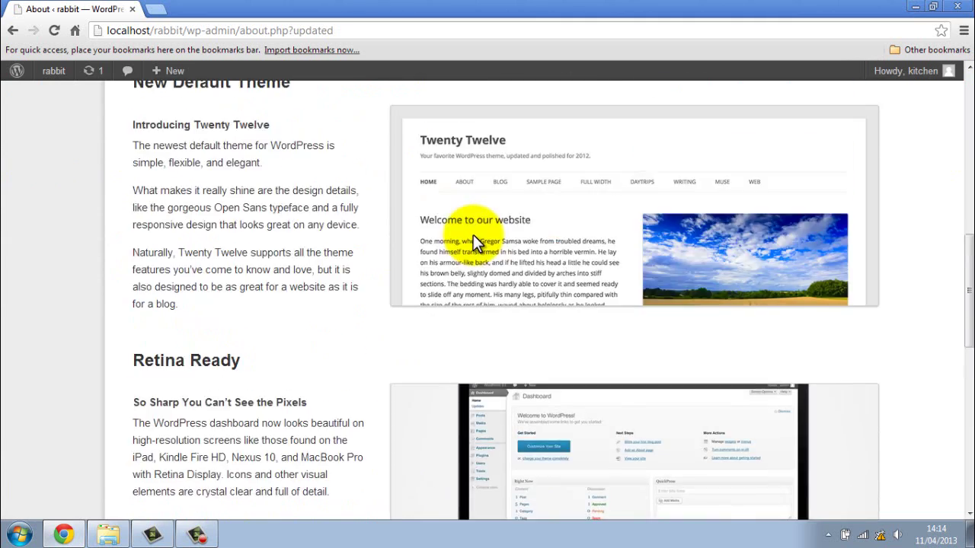
{"action": "scroll", "coordinate": [472, 235], "scroll_direction": "up", "scroll_amount": 5}
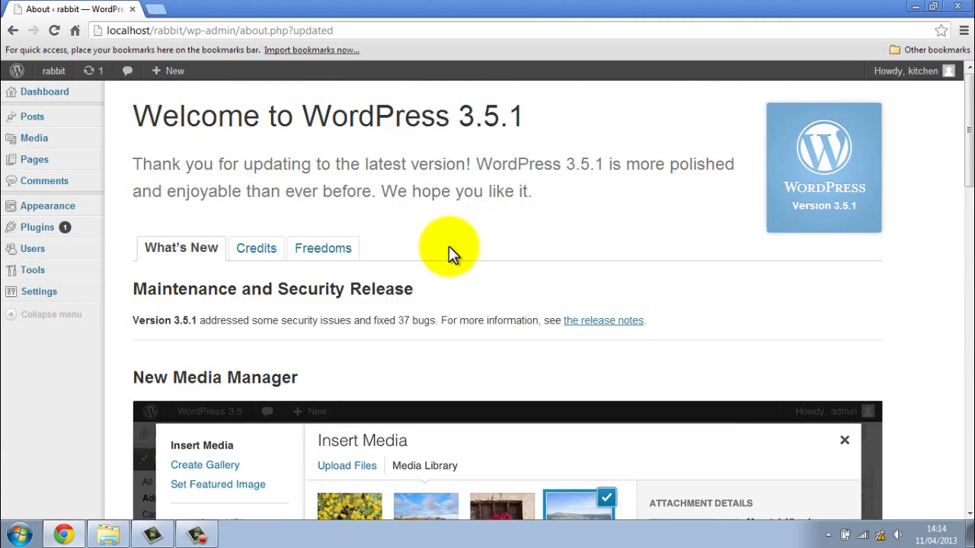
{"action": "left_click", "coordinate": [43, 98]}
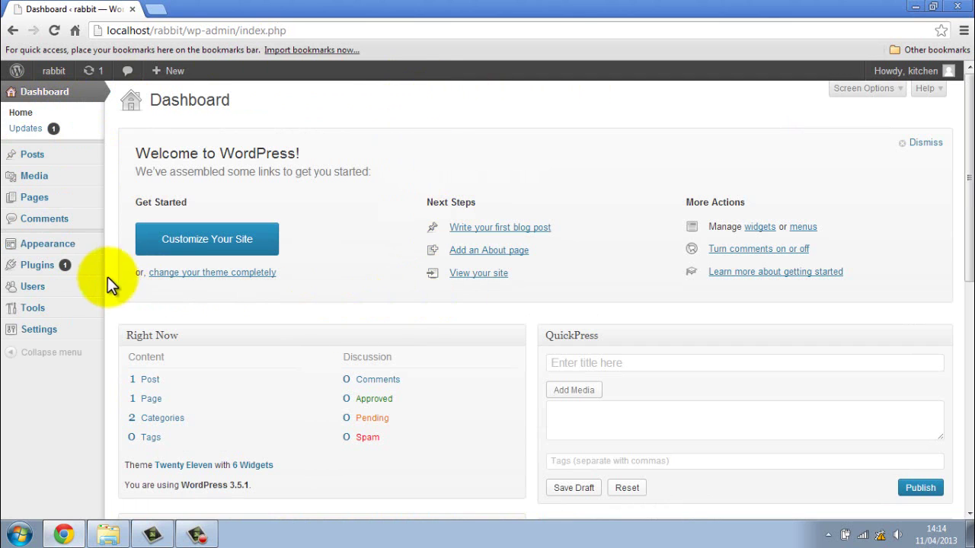
{"action": "mouse_move", "coordinate": [79, 276]}
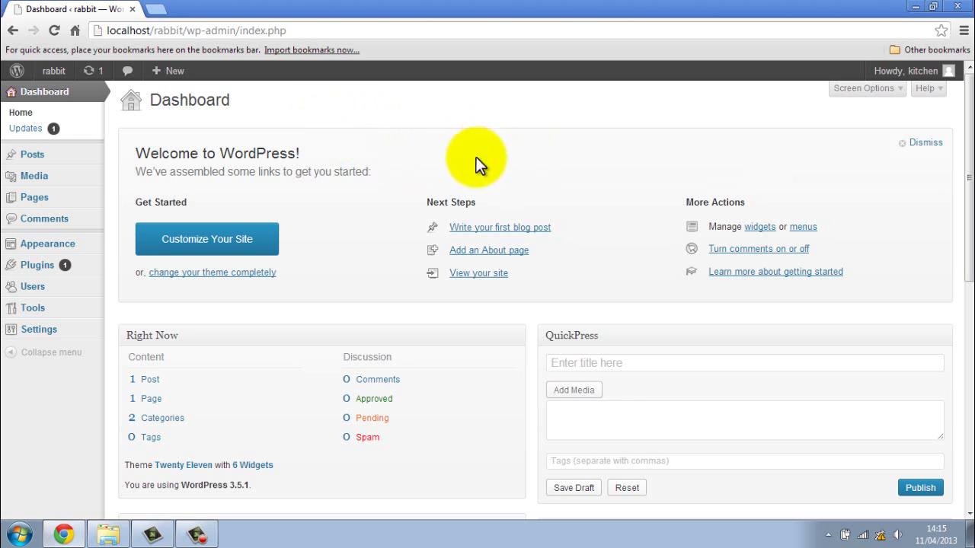
{"action": "scroll", "coordinate": [348, 208], "scroll_direction": "down", "scroll_amount": 1}
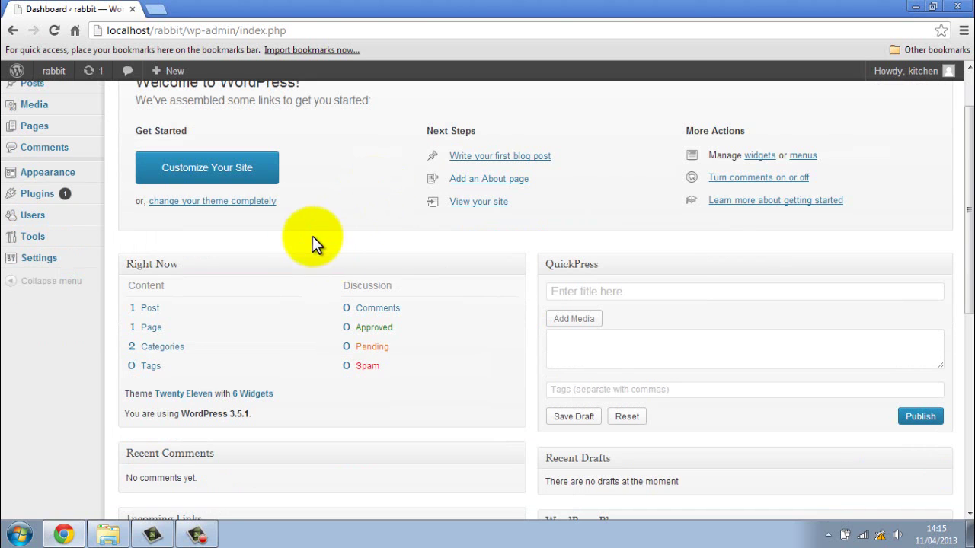
{"action": "scroll", "coordinate": [313, 236], "scroll_direction": "up", "scroll_amount": 1}
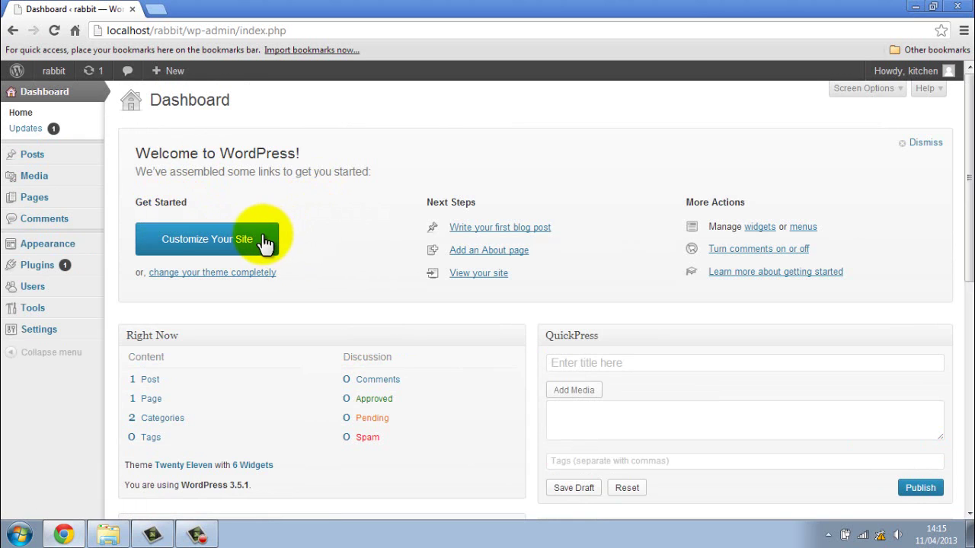
- Peek at Site Title & Tagline in the theme customizer, then close it
{"action": "left_click", "coordinate": [265, 242]}
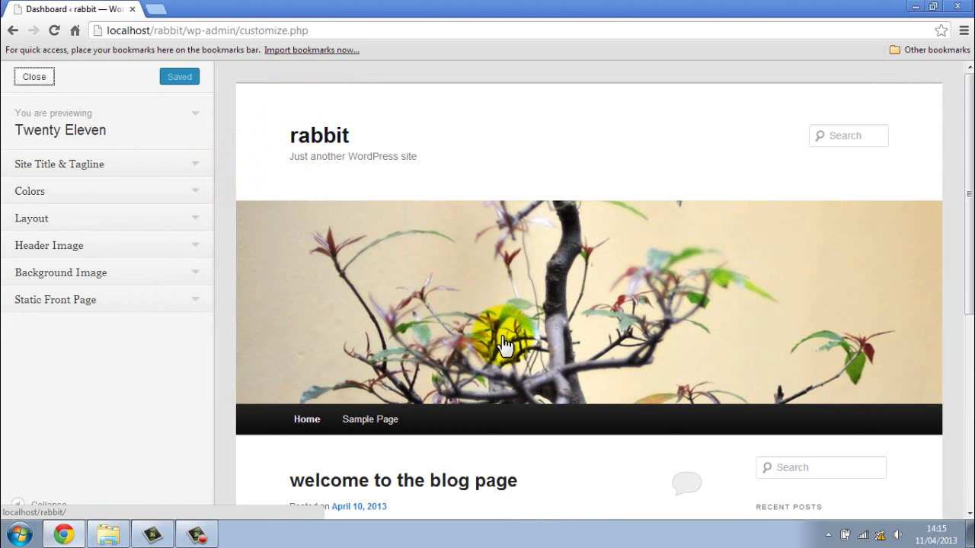
{"action": "scroll", "coordinate": [503, 343], "scroll_direction": "down", "scroll_amount": 3}
{"action": "scroll", "coordinate": [502, 333], "scroll_direction": "up", "scroll_amount": 3}
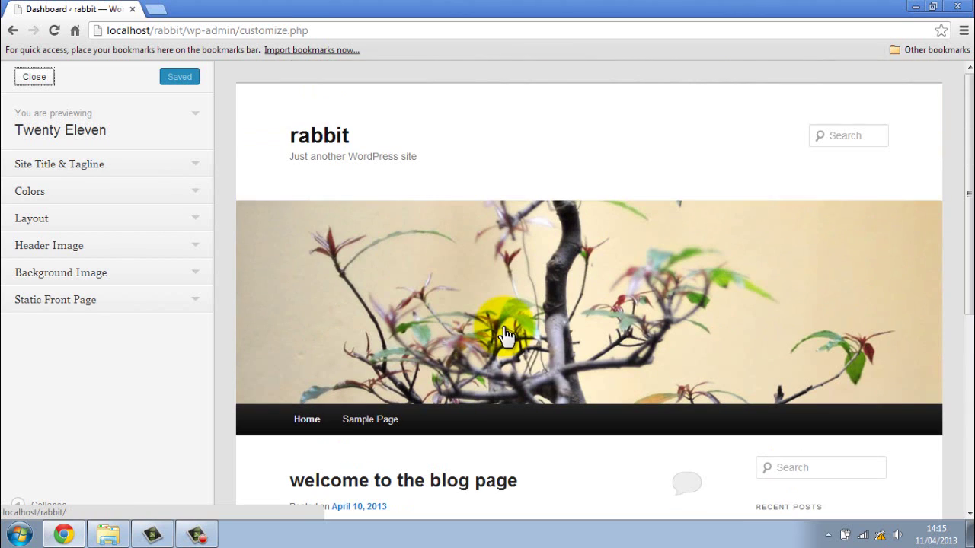
{"action": "left_click", "coordinate": [62, 169]}
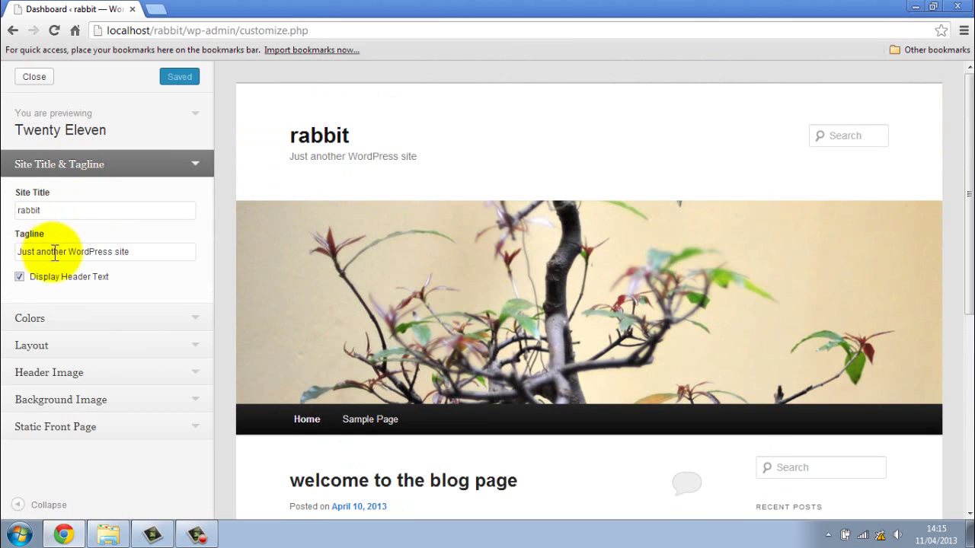
{"action": "left_click", "coordinate": [86, 171]}
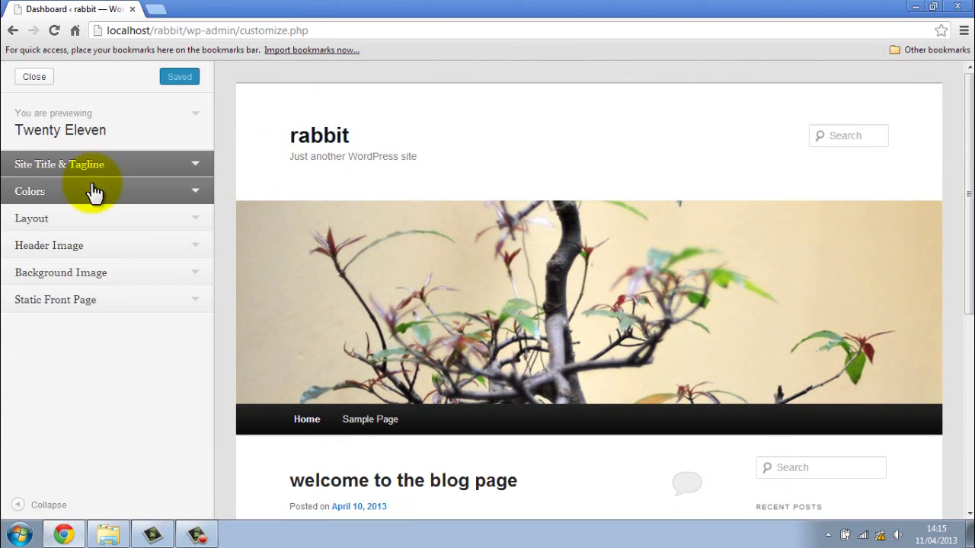
{"action": "left_click", "coordinate": [33, 76]}
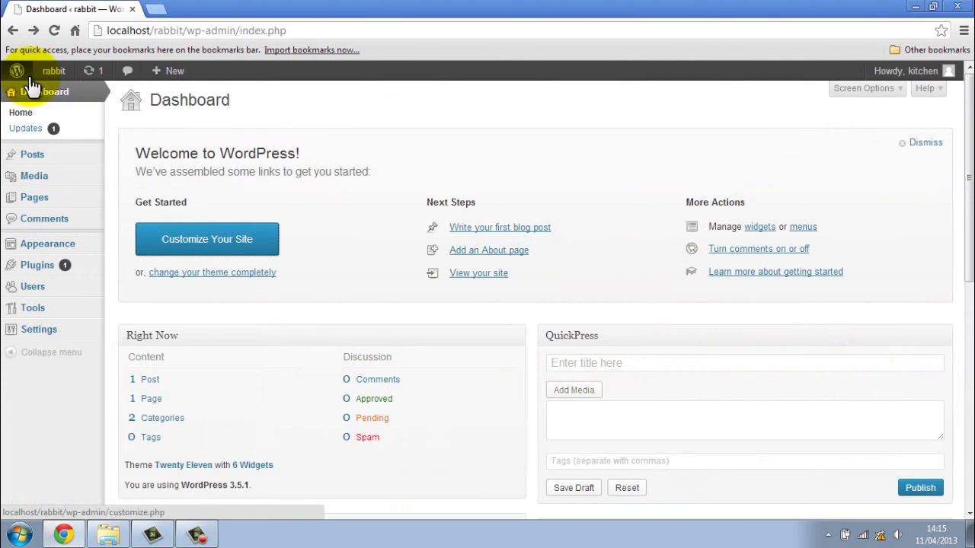
{"action": "scroll", "coordinate": [412, 327], "scroll_direction": "down", "scroll_amount": 1}
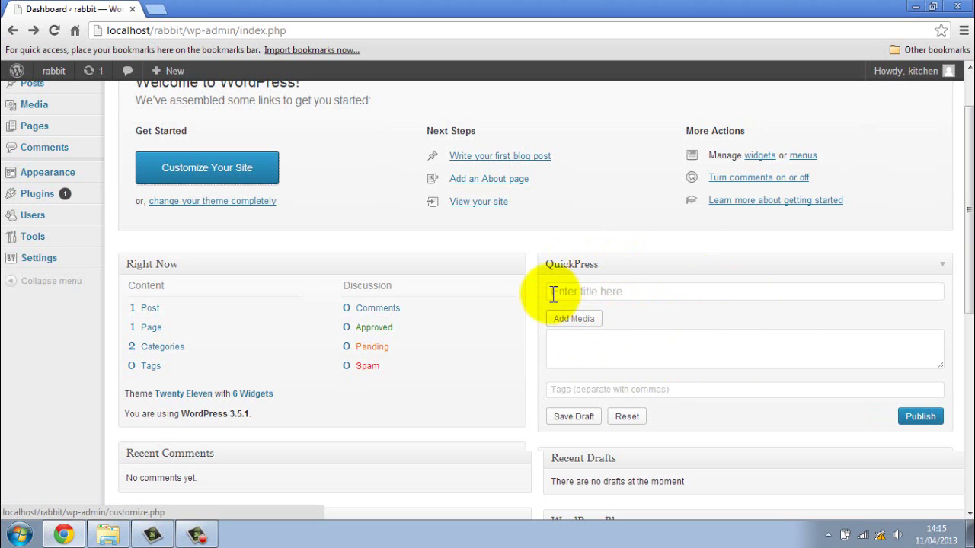
{"action": "scroll", "coordinate": [533, 297], "scroll_direction": "down", "scroll_amount": 2}
{"action": "scroll", "coordinate": [533, 297], "scroll_direction": "down", "scroll_amount": 1}
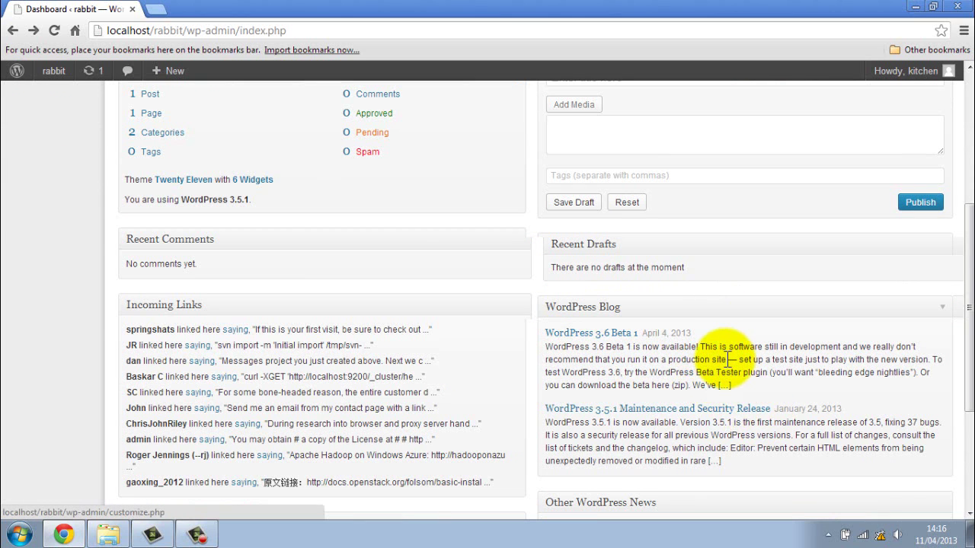
{"action": "scroll", "coordinate": [527, 364], "scroll_direction": "up", "scroll_amount": 4}
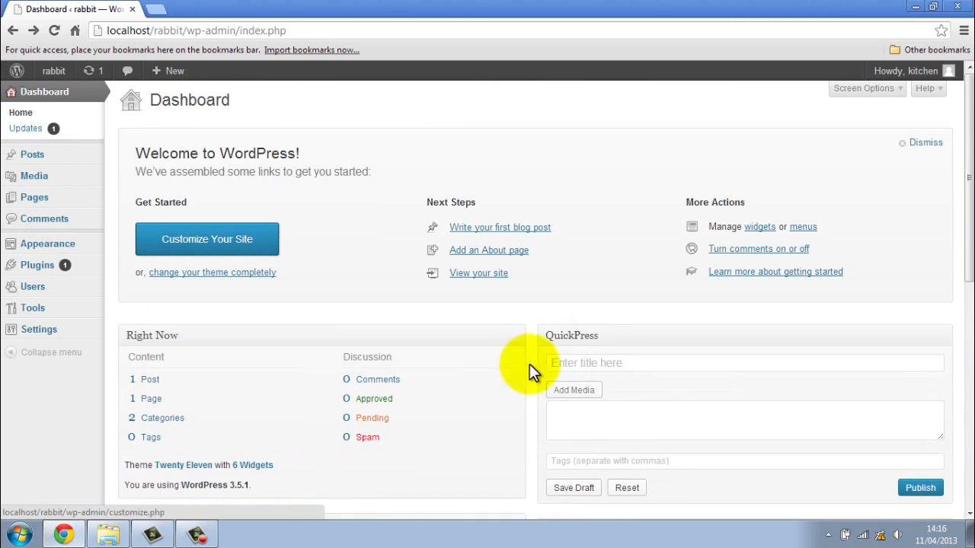
{"action": "scroll", "coordinate": [495, 358], "scroll_direction": "down", "scroll_amount": 2}
{"action": "scroll", "coordinate": [450, 347], "scroll_direction": "down", "scroll_amount": 1}
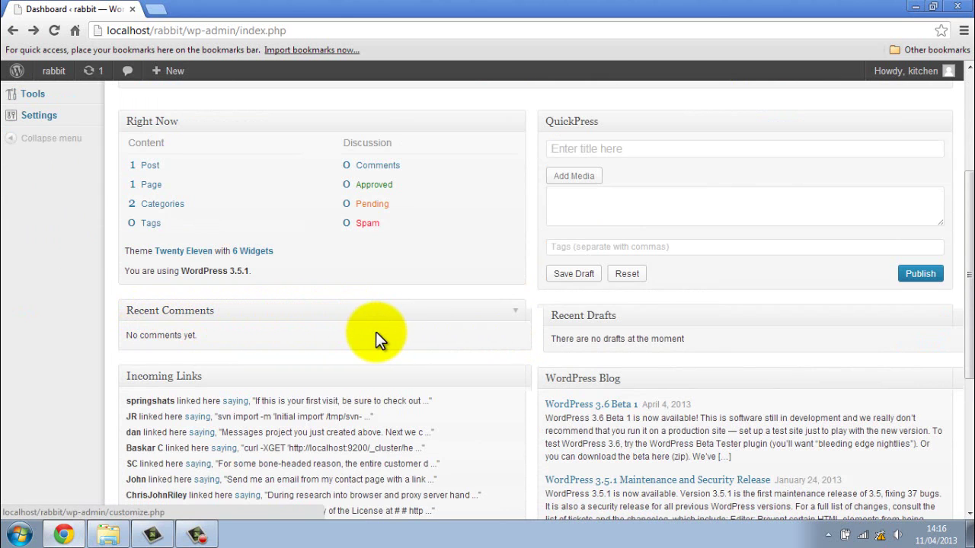
{"action": "scroll", "coordinate": [452, 398], "scroll_direction": "down", "scroll_amount": 2}
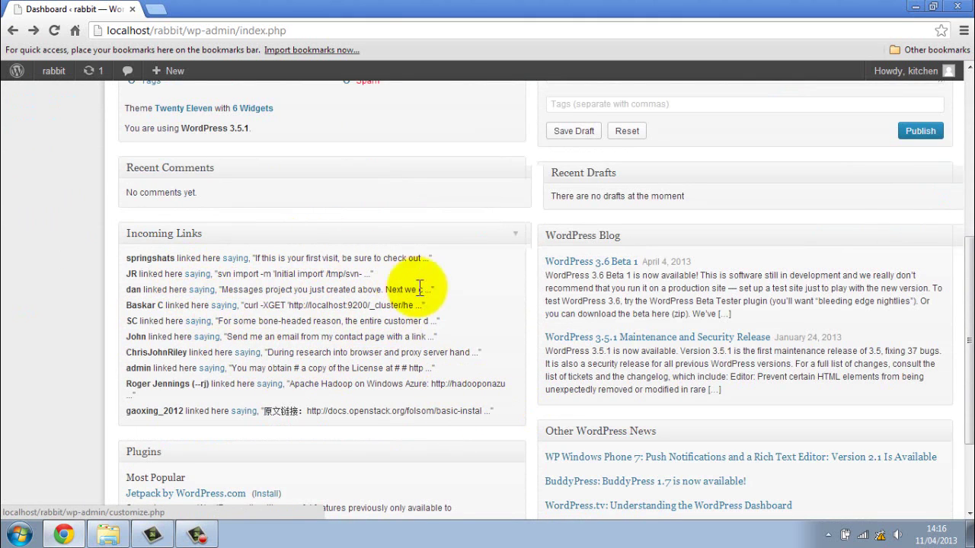
{"action": "scroll", "coordinate": [460, 331], "scroll_direction": "down", "scroll_amount": 2}
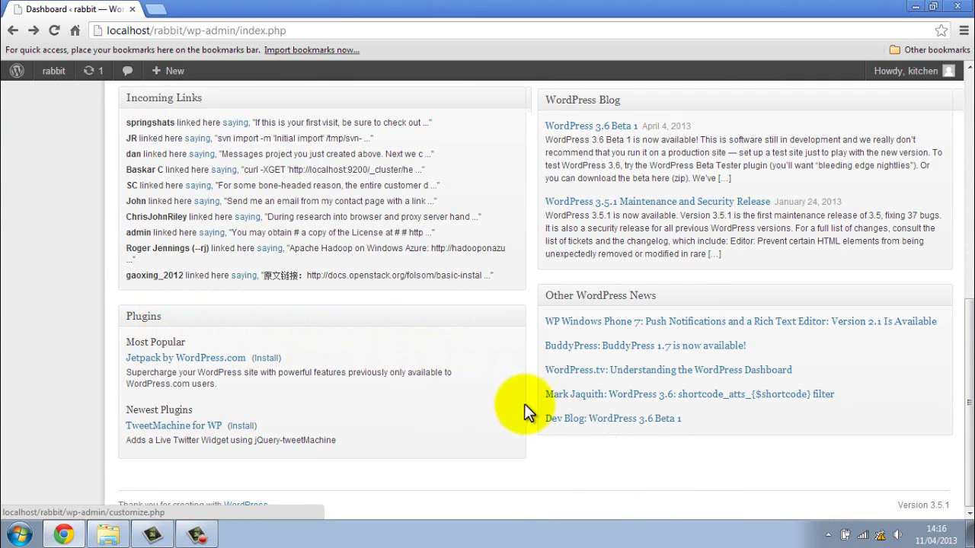
{"action": "scroll", "coordinate": [525, 405], "scroll_direction": "up", "scroll_amount": 7}
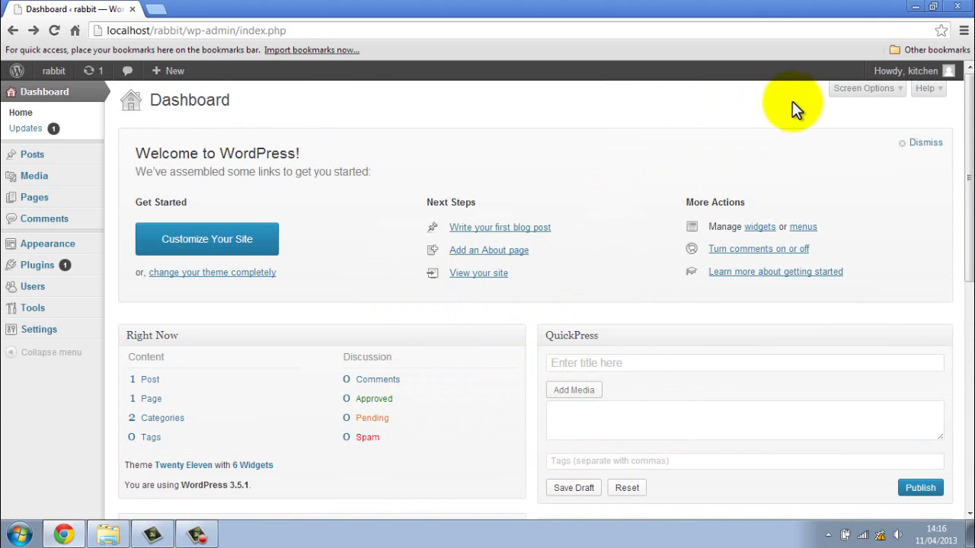
- Hide the QuickPress box through Screen Options
{"action": "left_click", "coordinate": [863, 90]}
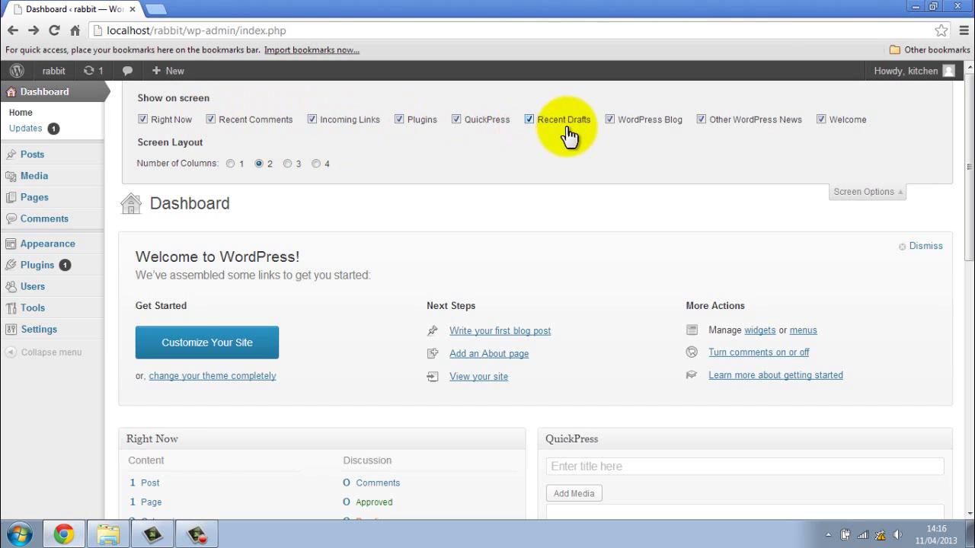
{"action": "left_click", "coordinate": [455, 120]}
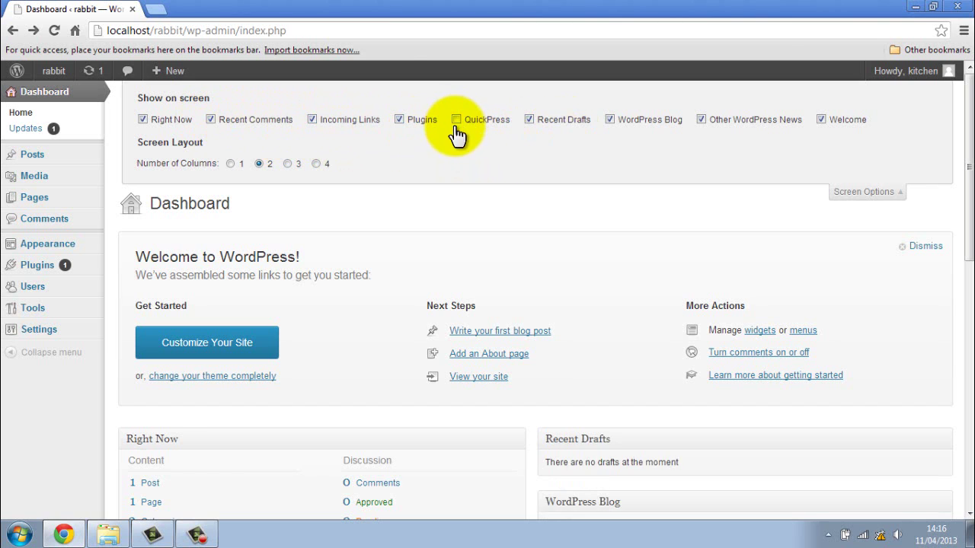
{"action": "left_click", "coordinate": [847, 192]}
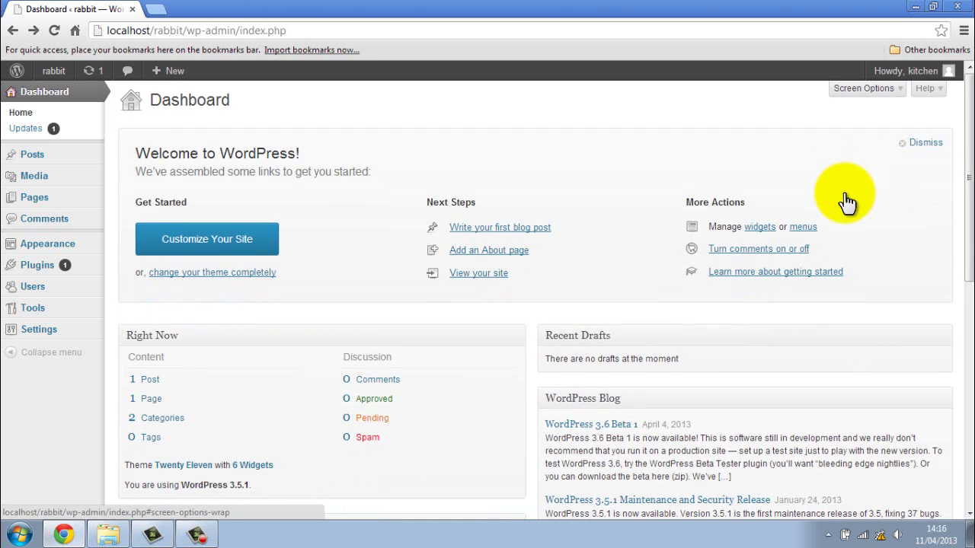
{"action": "scroll", "coordinate": [616, 244], "scroll_direction": "down", "scroll_amount": 2}
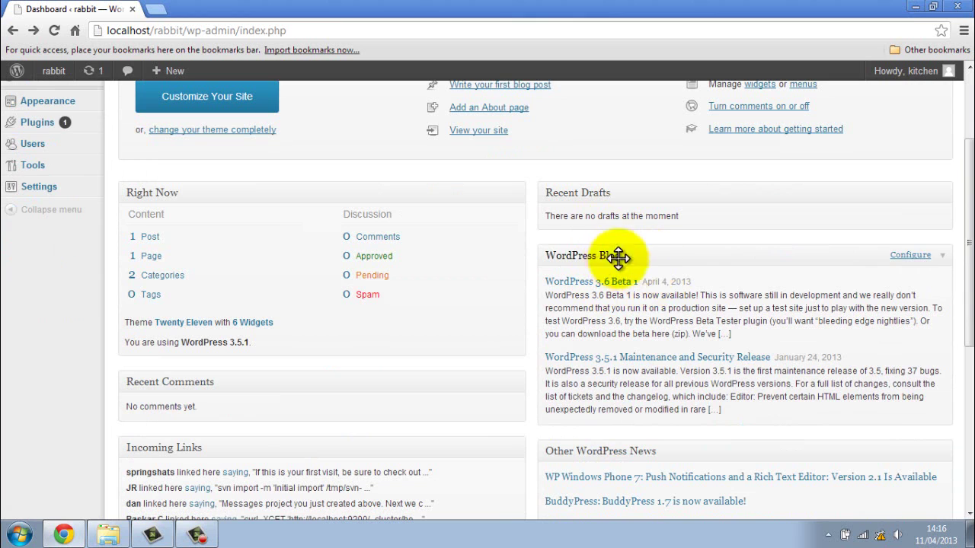
{"action": "scroll", "coordinate": [640, 340], "scroll_direction": "down", "scroll_amount": 1}
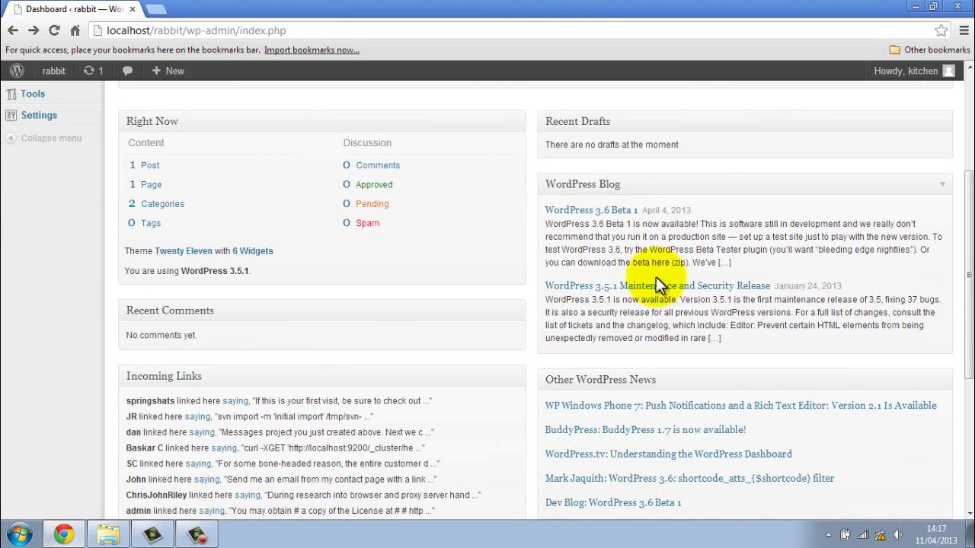
{"action": "scroll", "coordinate": [645, 321], "scroll_direction": "down", "scroll_amount": 1}
{"action": "scroll", "coordinate": [623, 319], "scroll_direction": "up", "scroll_amount": 4}
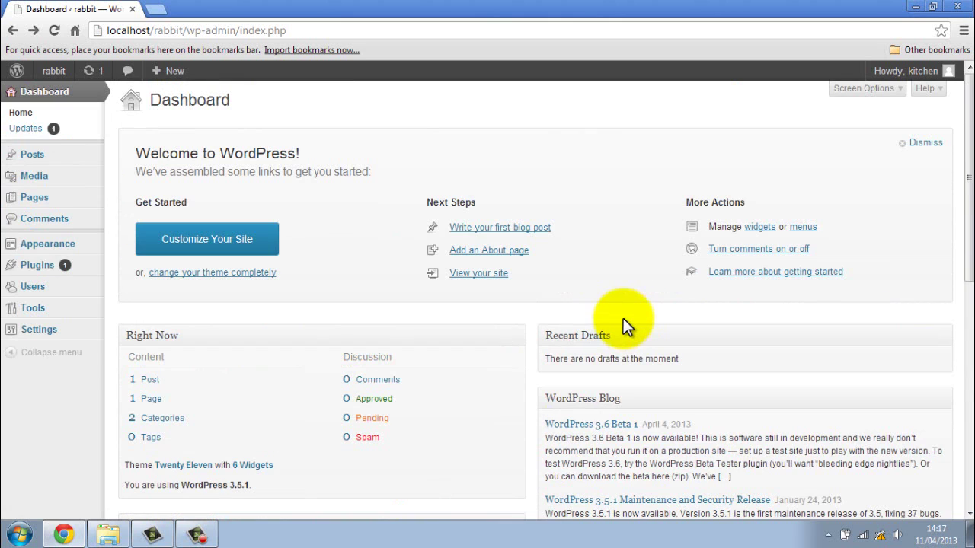
- Hide the Other WordPress News box through Screen Options
{"action": "left_click", "coordinate": [857, 90]}
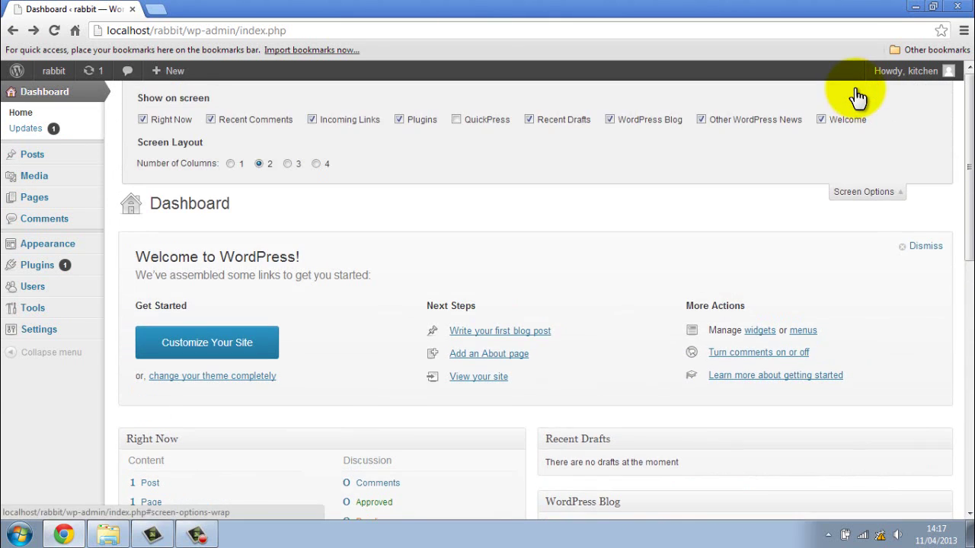
{"action": "left_click", "coordinate": [753, 122]}
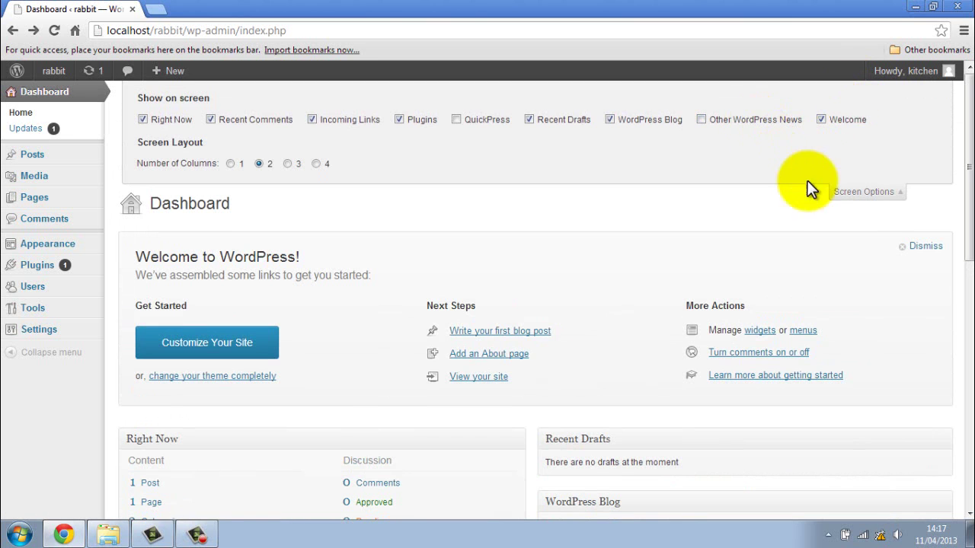
{"action": "left_click", "coordinate": [845, 192]}
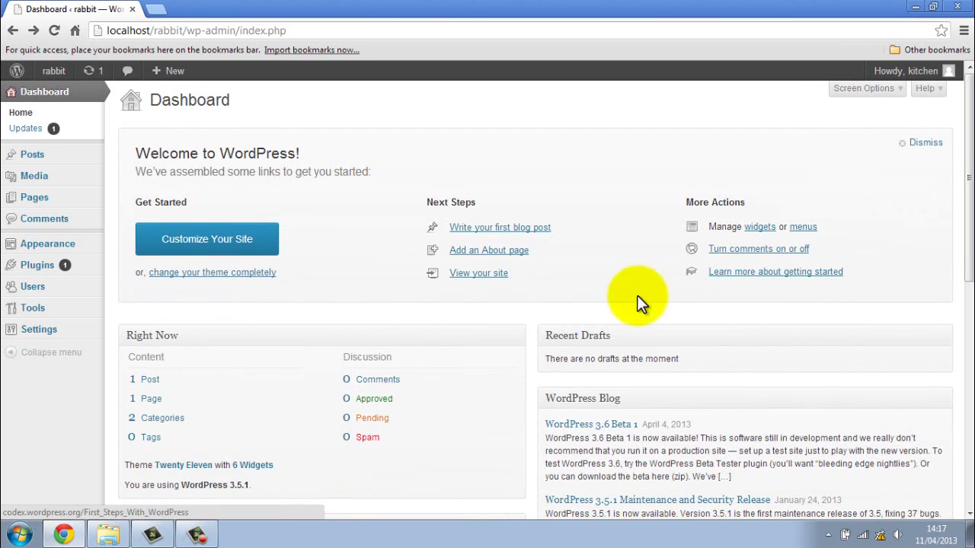
{"action": "scroll", "coordinate": [609, 290], "scroll_direction": "down", "scroll_amount": 3}
{"action": "scroll", "coordinate": [583, 280], "scroll_direction": "up", "scroll_amount": 3}
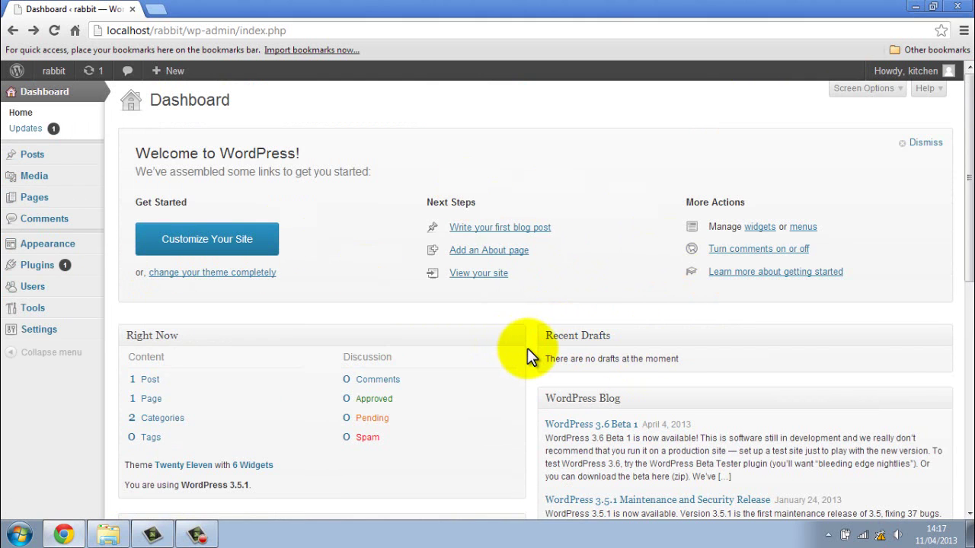
{"action": "scroll", "coordinate": [527, 348], "scroll_direction": "down", "scroll_amount": 4}
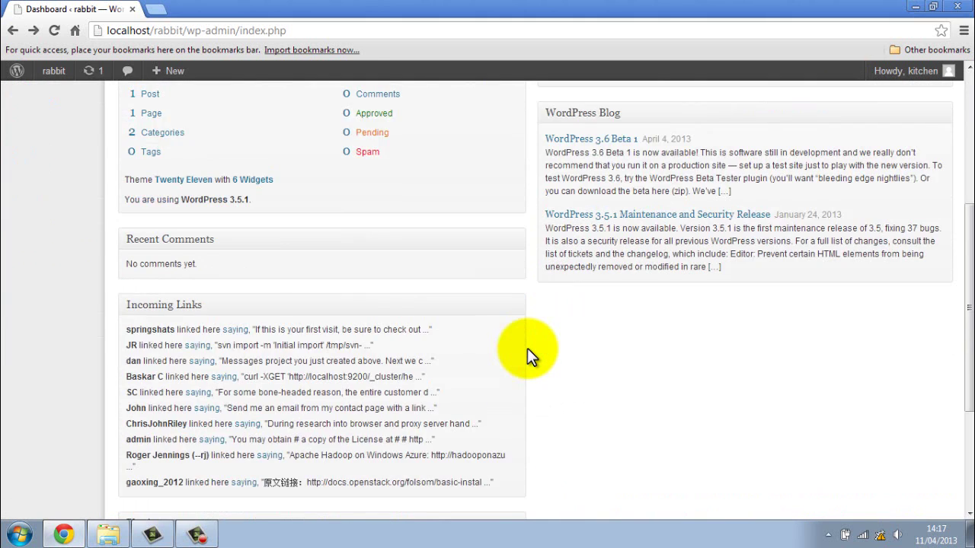
{"action": "scroll", "coordinate": [527, 348], "scroll_direction": "down", "scroll_amount": 3}
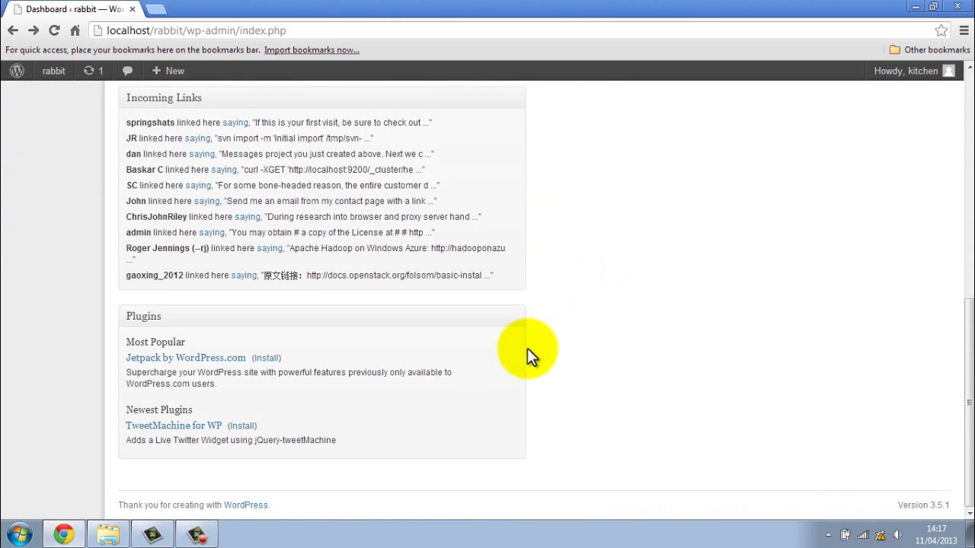
{"action": "scroll", "coordinate": [527, 348], "scroll_direction": "up", "scroll_amount": 7}
- Hide the Plugins box through Screen Options and check the result
{"action": "left_click", "coordinate": [841, 89]}
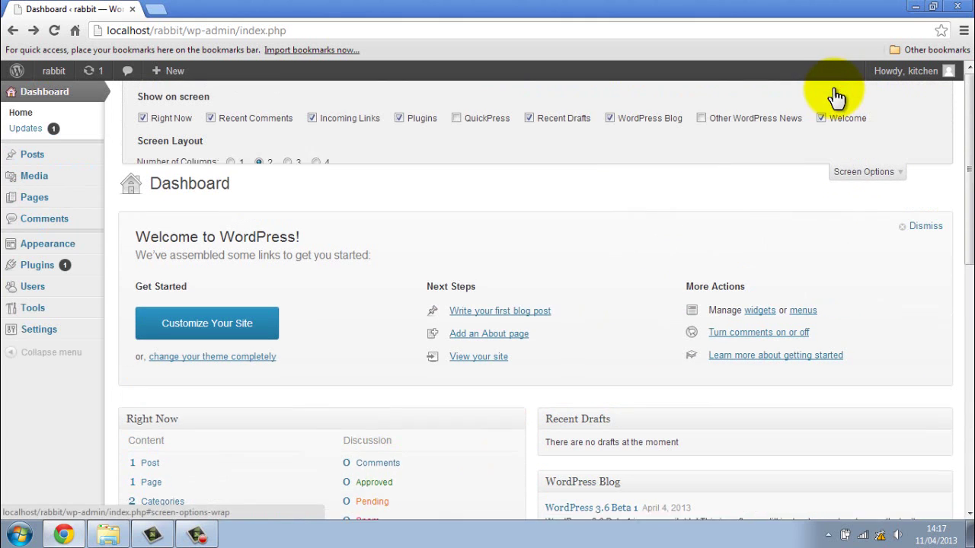
{"action": "left_click", "coordinate": [409, 119]}
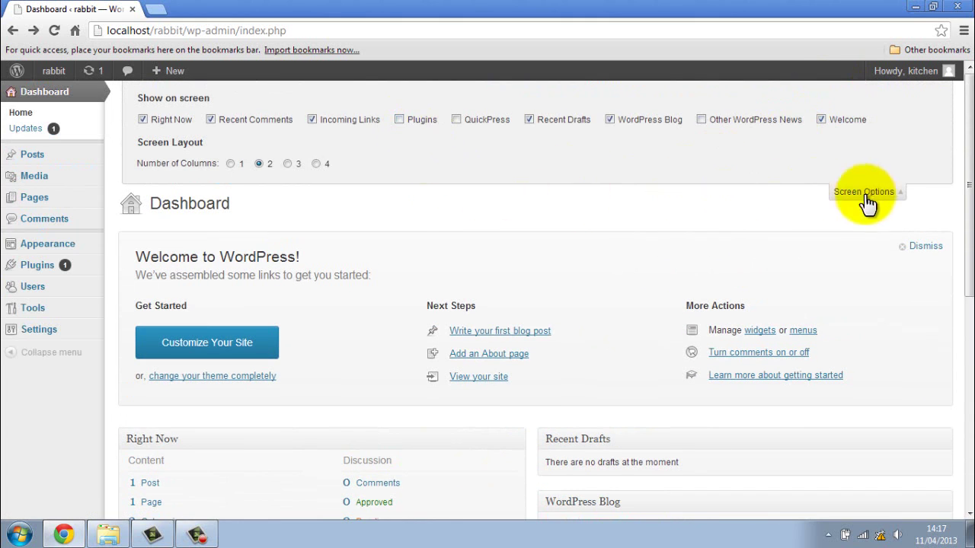
{"action": "left_click", "coordinate": [860, 195]}
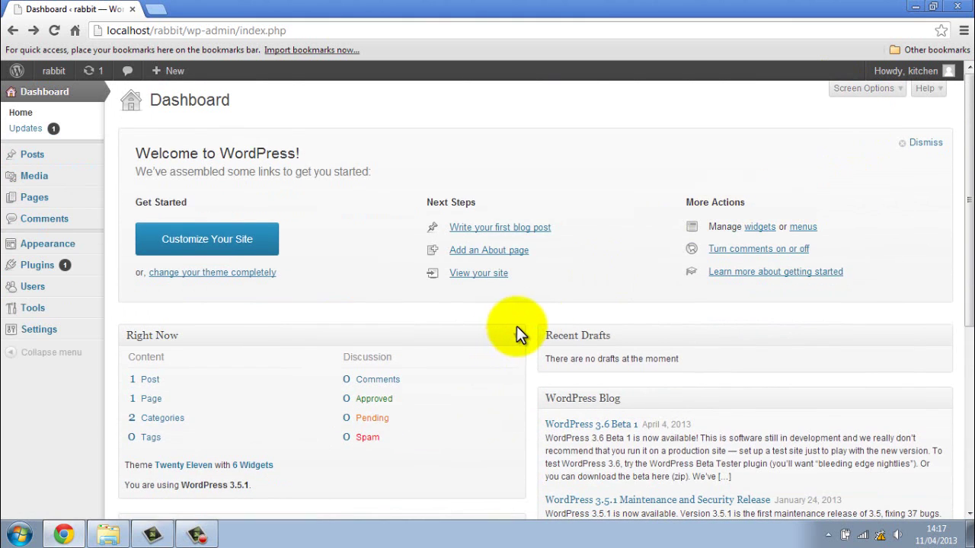
{"action": "scroll", "coordinate": [516, 326], "scroll_direction": "down", "scroll_amount": 2}
{"action": "scroll", "coordinate": [540, 350], "scroll_direction": "down", "scroll_amount": 2}
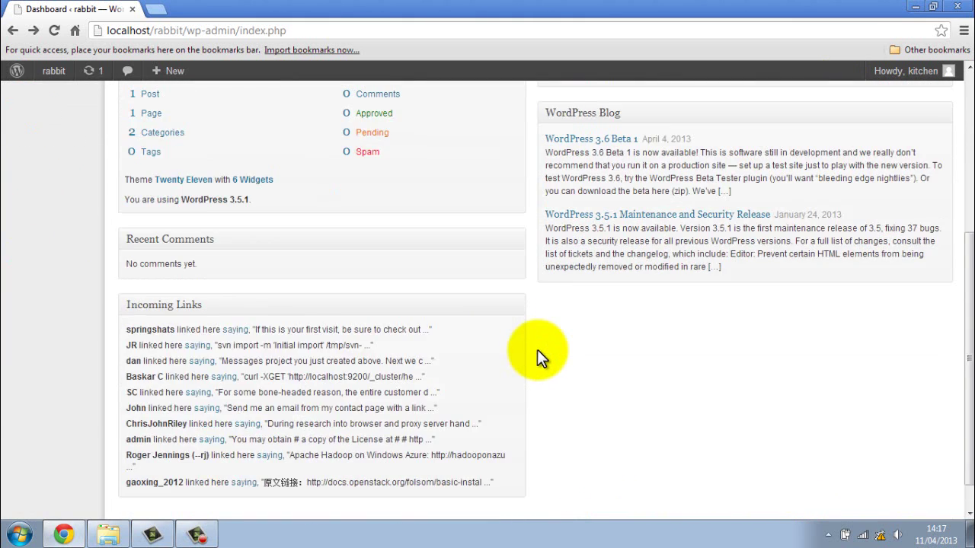
{"action": "scroll", "coordinate": [537, 350], "scroll_direction": "up", "scroll_amount": 1}
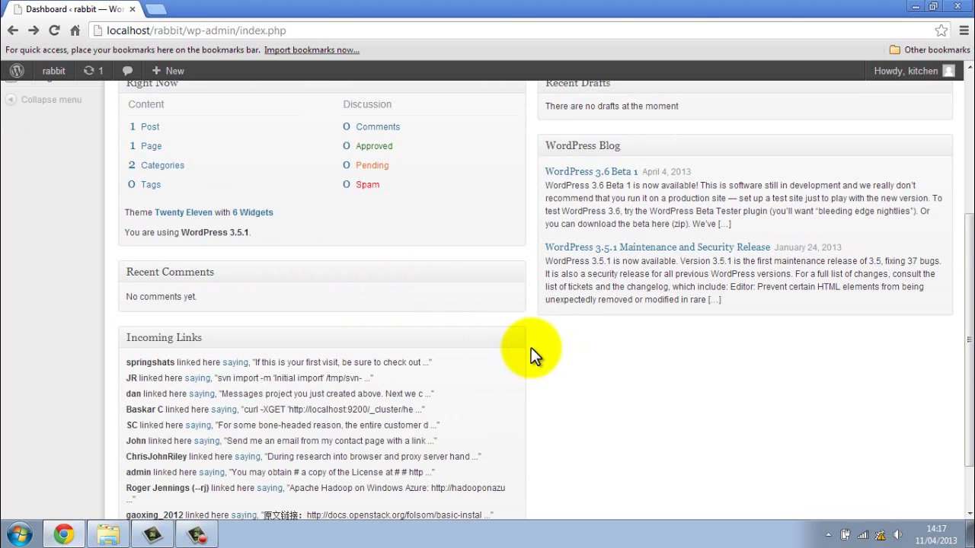
{"action": "scroll", "coordinate": [531, 347], "scroll_direction": "down", "scroll_amount": 1}
{"action": "scroll", "coordinate": [531, 347], "scroll_direction": "up", "scroll_amount": 5}
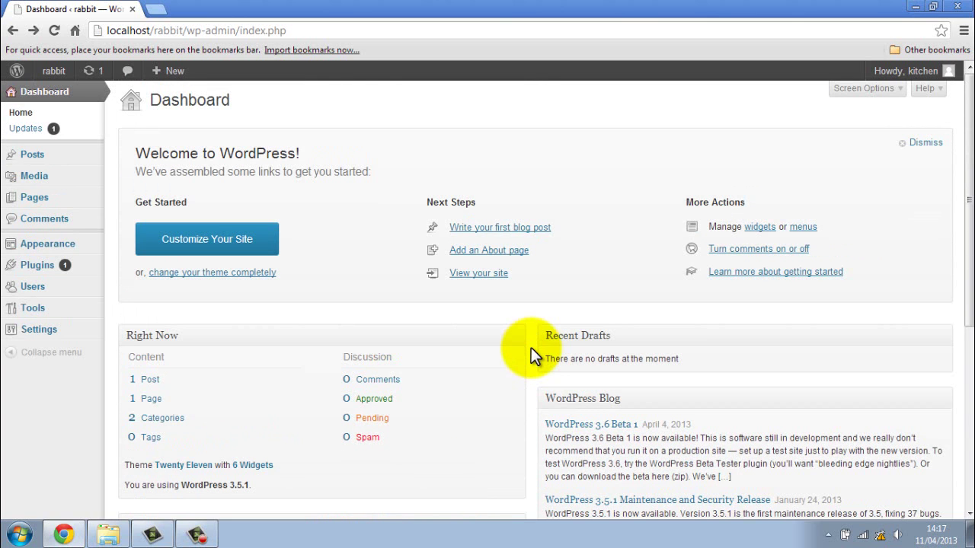
{"action": "left_click", "coordinate": [864, 89]}
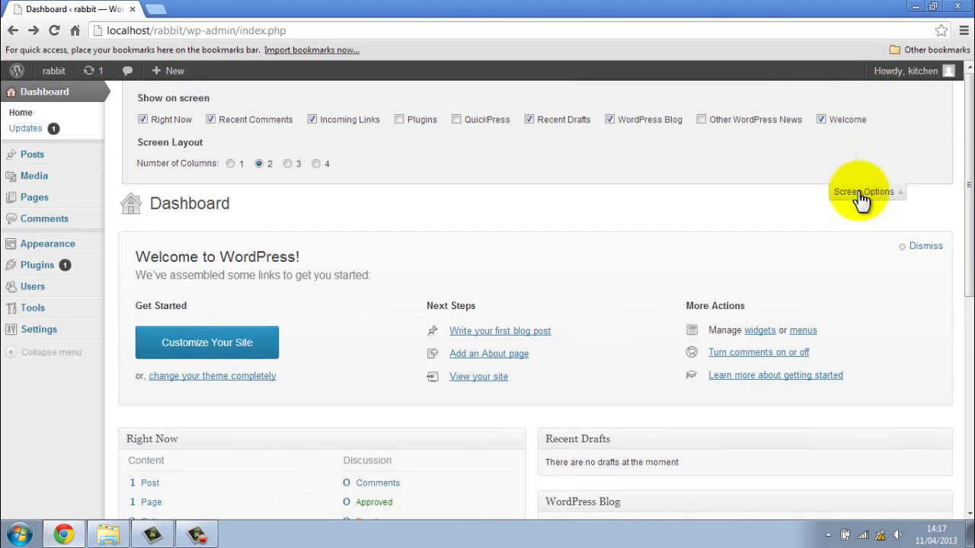
{"action": "left_click", "coordinate": [862, 198]}
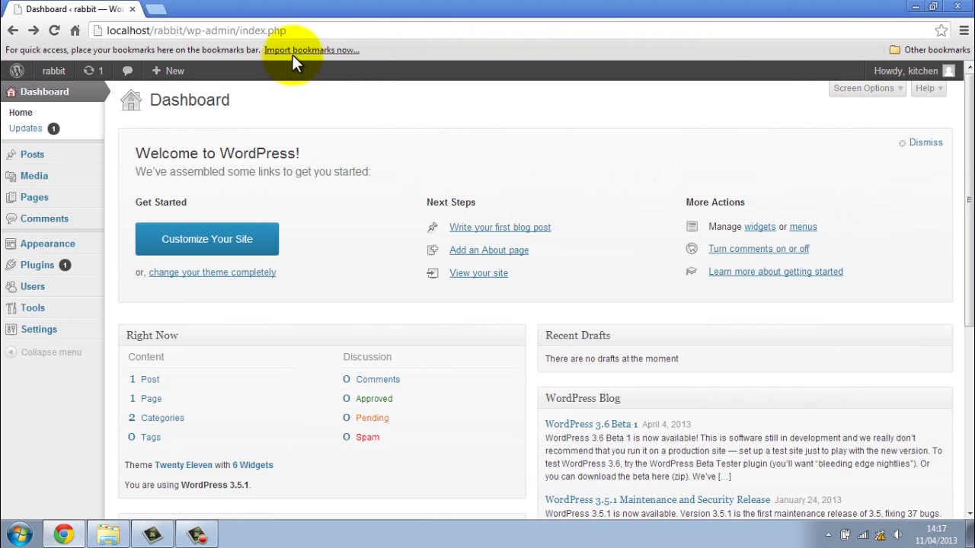
{"action": "mouse_move", "coordinate": [16, 75]}
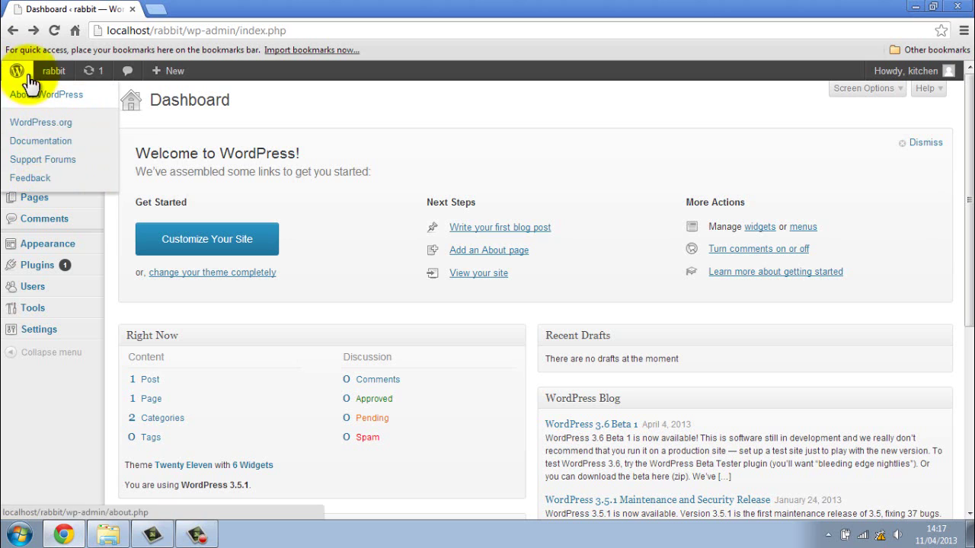
{"action": "mouse_move", "coordinate": [52, 79]}
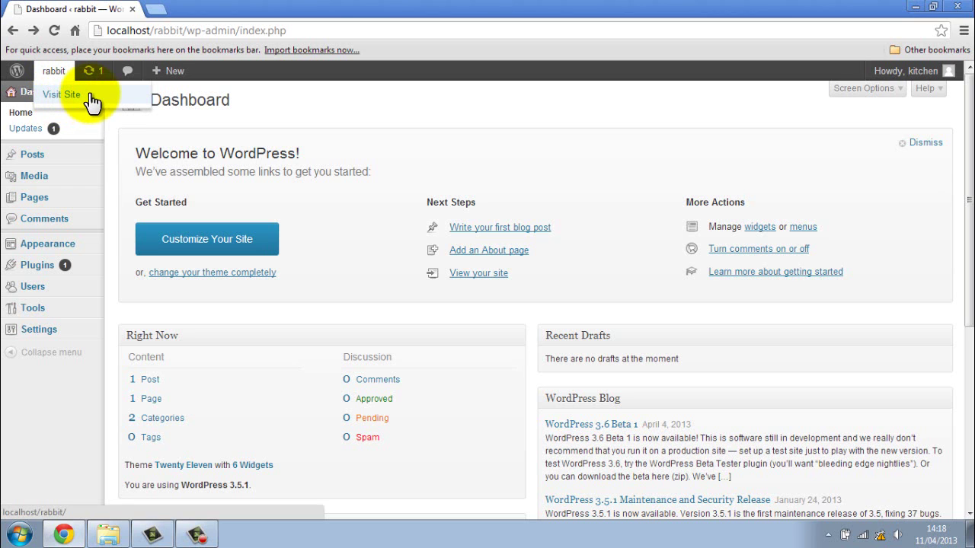
{"action": "left_click", "coordinate": [62, 95]}
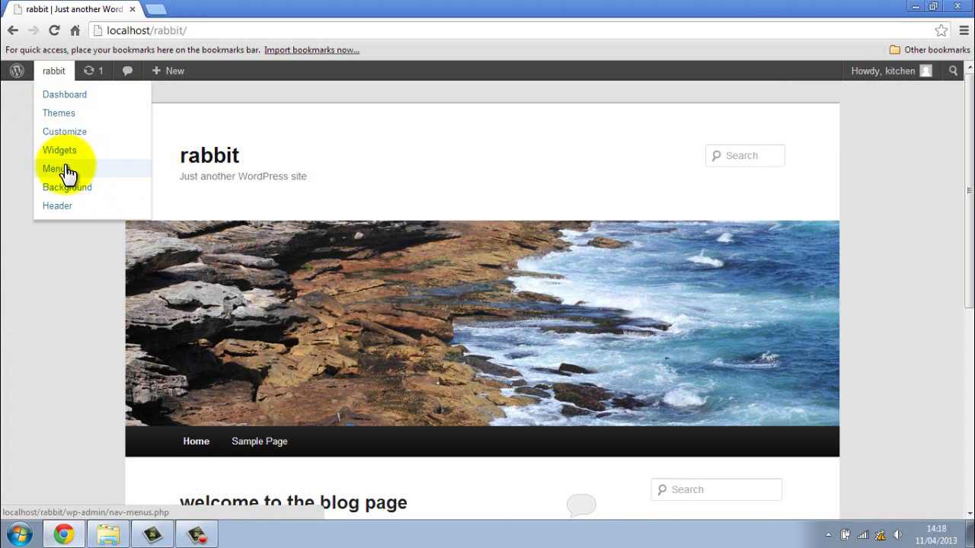
{"action": "left_click", "coordinate": [65, 96]}
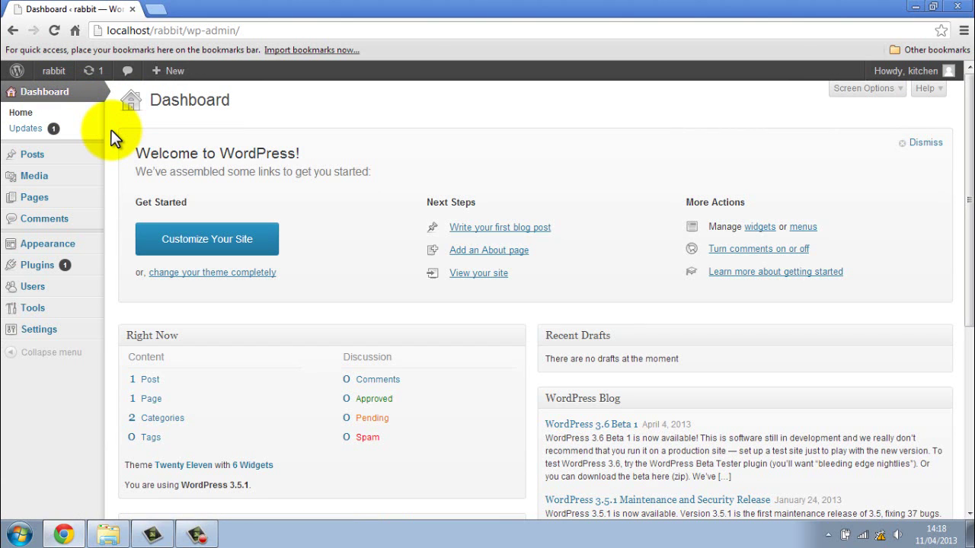
- Load localhost/rabbit in a new browser tab and scroll through the front page
{"action": "left_click", "coordinate": [158, 11]}
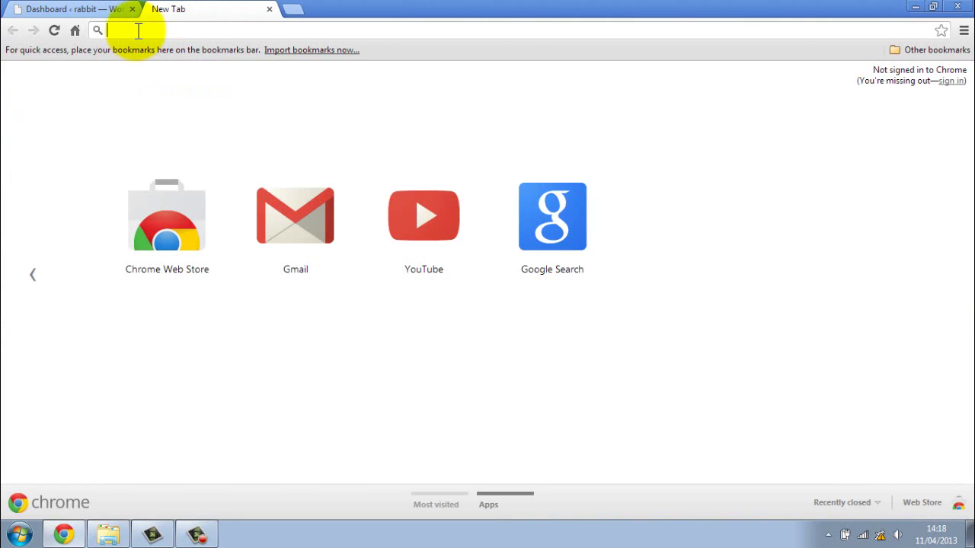
{"action": "type", "text": "localh"}
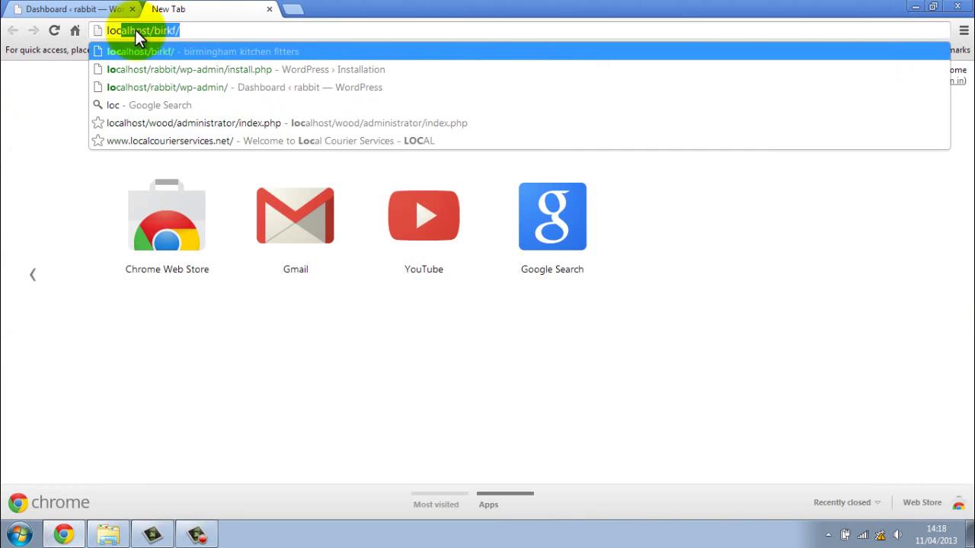
{"action": "type", "text": "ost"}
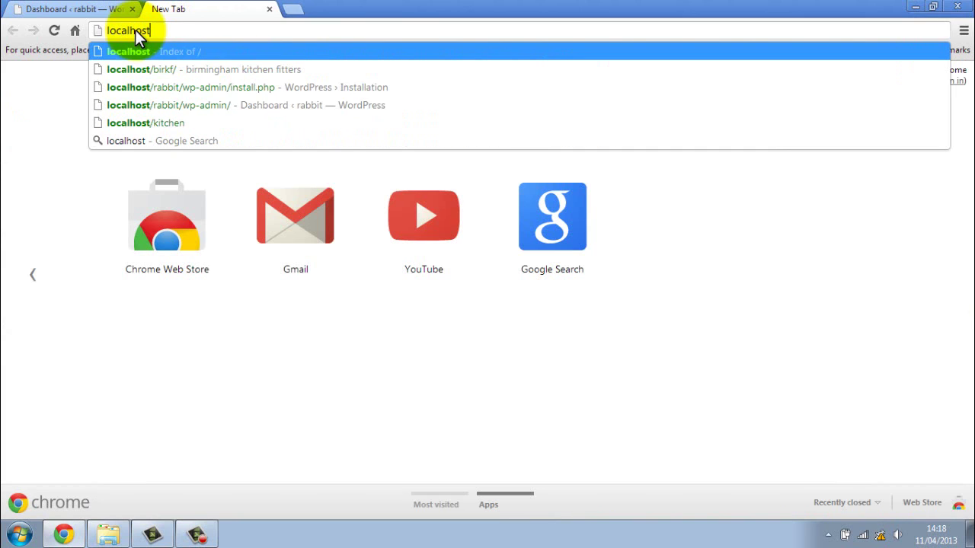
{"action": "type", "text": "/rabbi"}
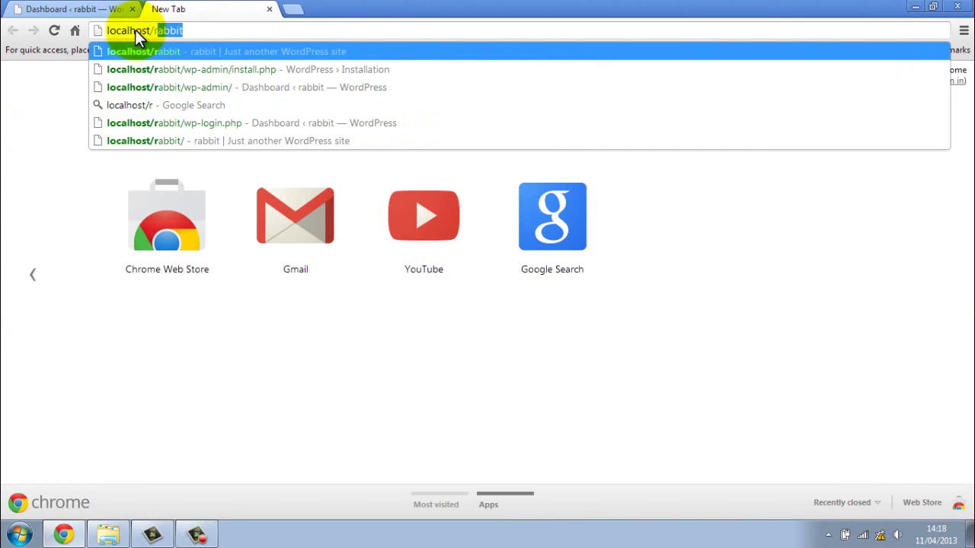
{"action": "type", "text": "t"}
{"action": "key", "text": "Return"}
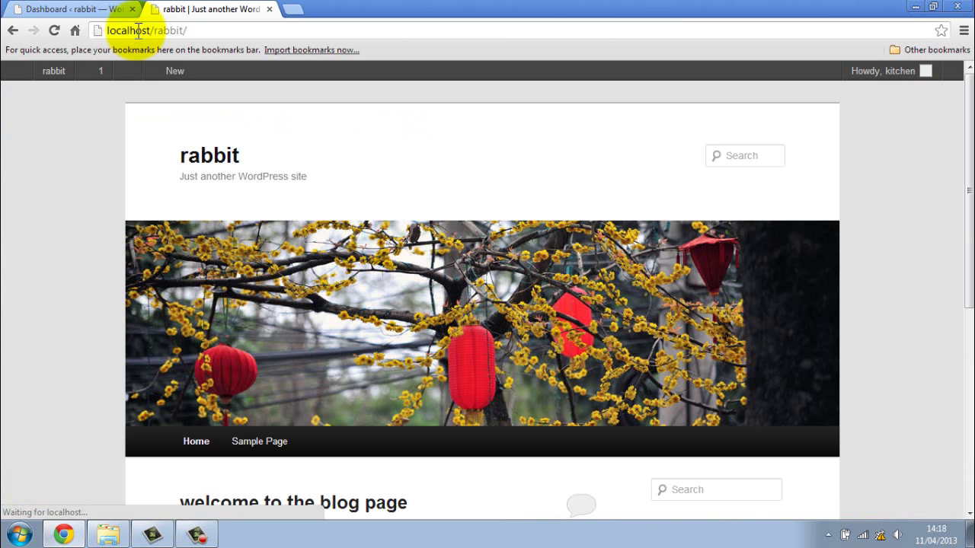
{"action": "scroll", "coordinate": [536, 287], "scroll_direction": "down", "scroll_amount": 5}
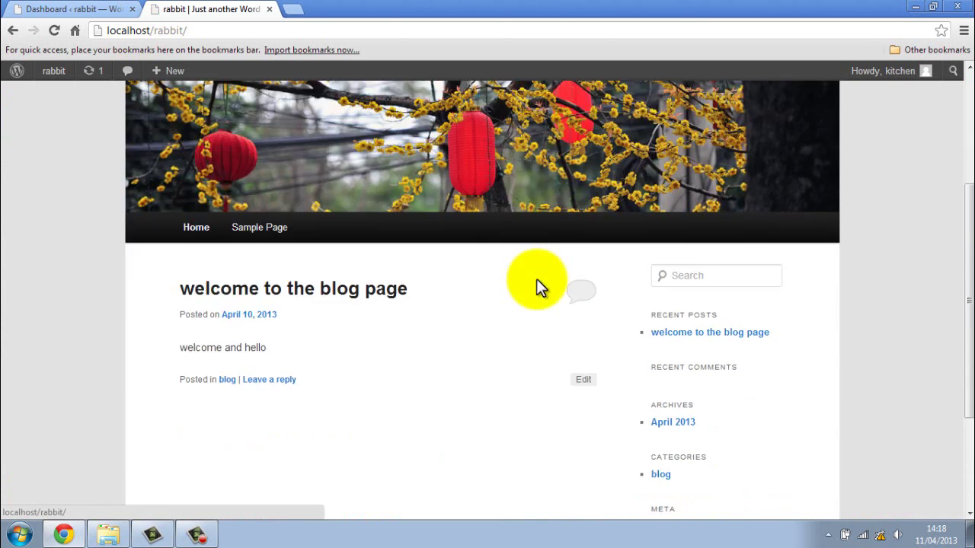
{"action": "scroll", "coordinate": [507, 339], "scroll_direction": "up", "scroll_amount": 5}
{"action": "scroll", "coordinate": [509, 335], "scroll_direction": "down", "scroll_amount": 3}
{"action": "scroll", "coordinate": [510, 322], "scroll_direction": "down", "scroll_amount": 3}
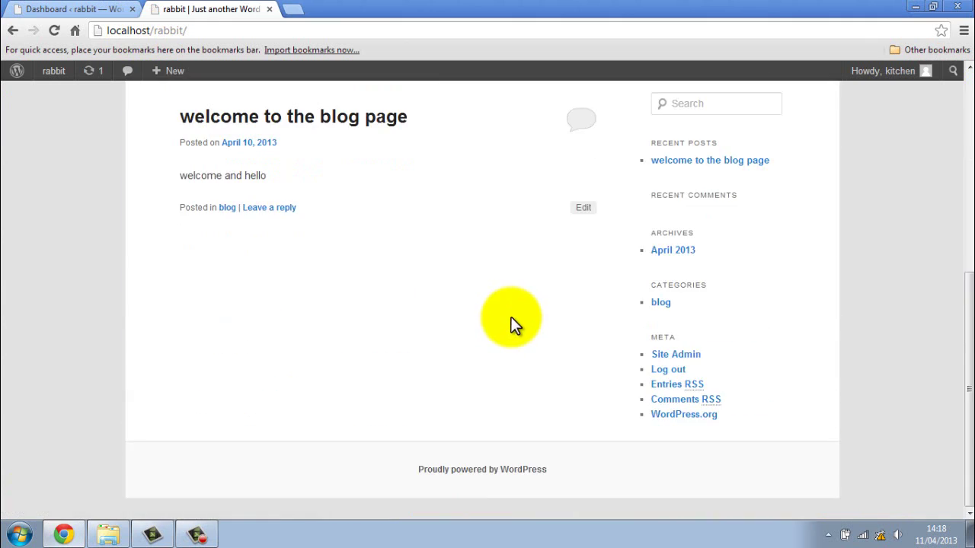
{"action": "scroll", "coordinate": [511, 327], "scroll_direction": "up", "scroll_amount": 5}
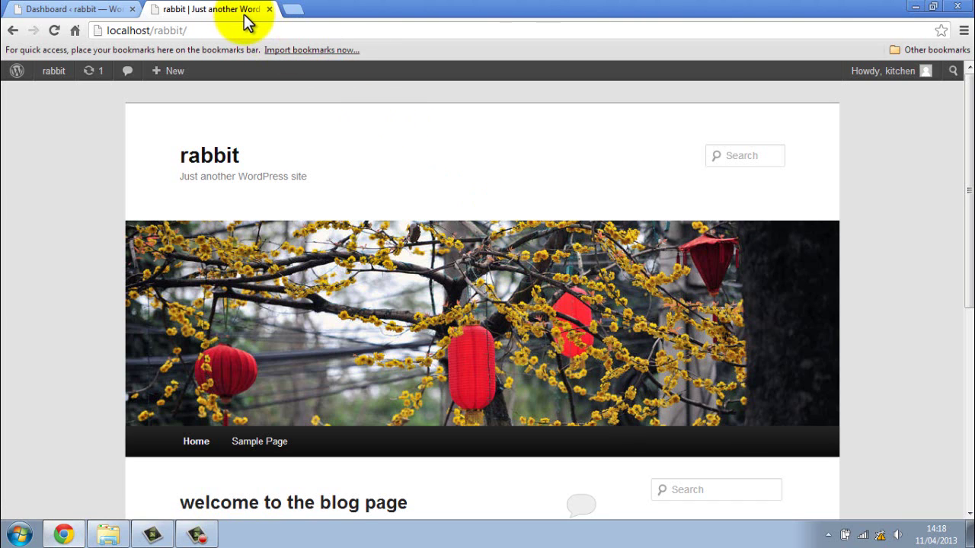
- Compare the Dashboard and front-page tabs, ending on the Dashboard
{"action": "left_click", "coordinate": [99, 15]}
{"action": "left_click", "coordinate": [191, 14]}
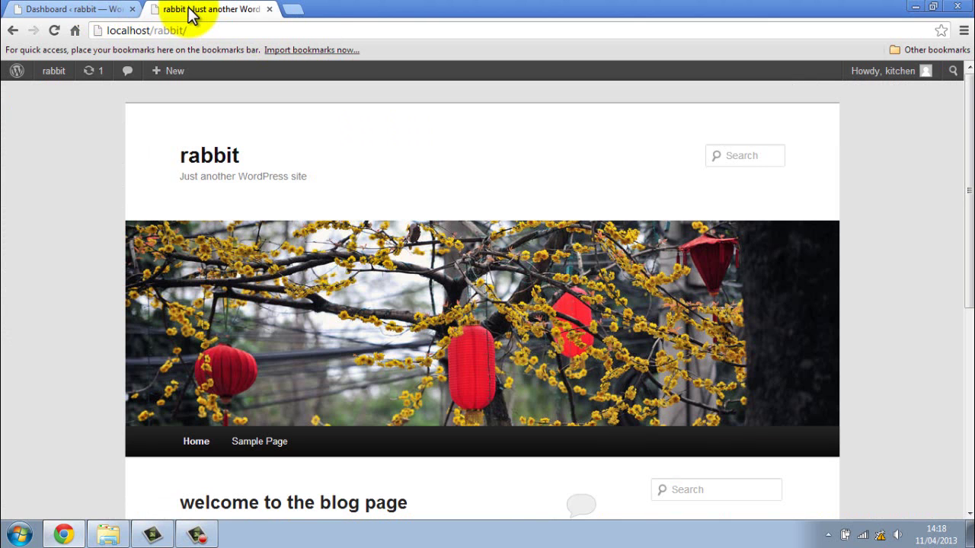
{"action": "left_click", "coordinate": [105, 11]}
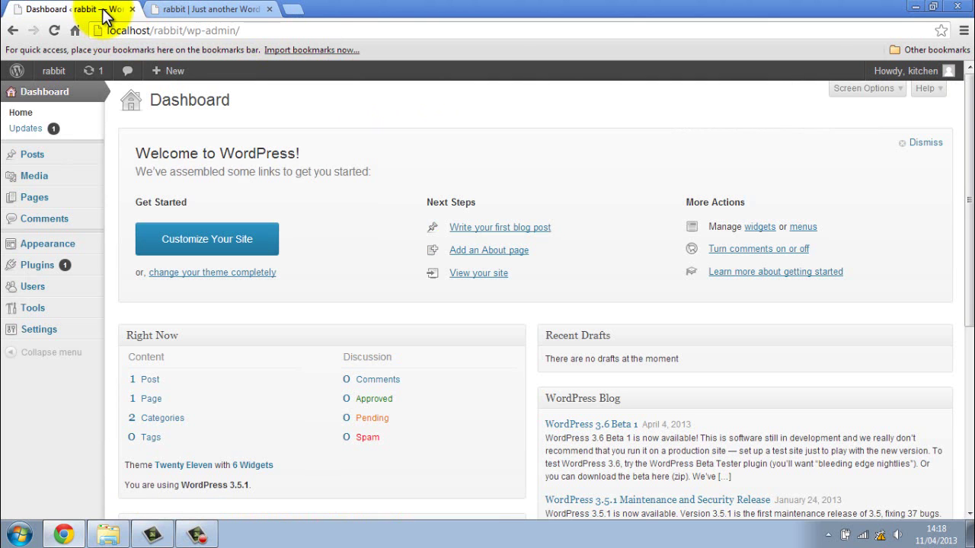
{"action": "mouse_move", "coordinate": [51, 70]}
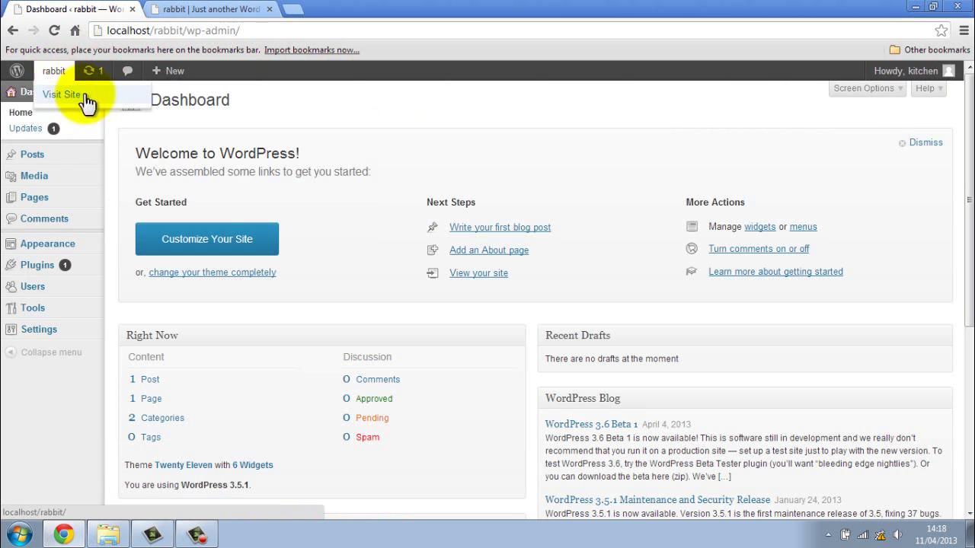
{"action": "left_click", "coordinate": [188, 8]}
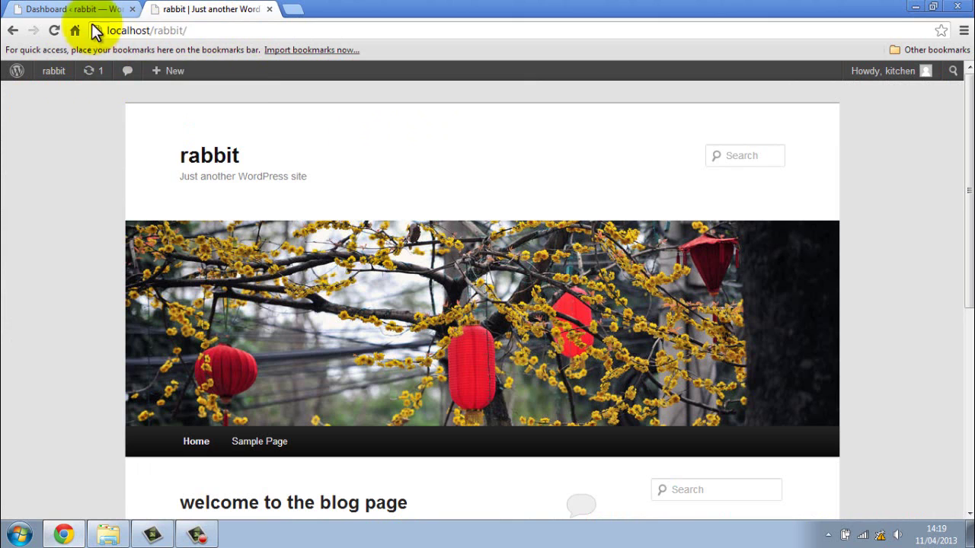
{"action": "left_click", "coordinate": [72, 9]}
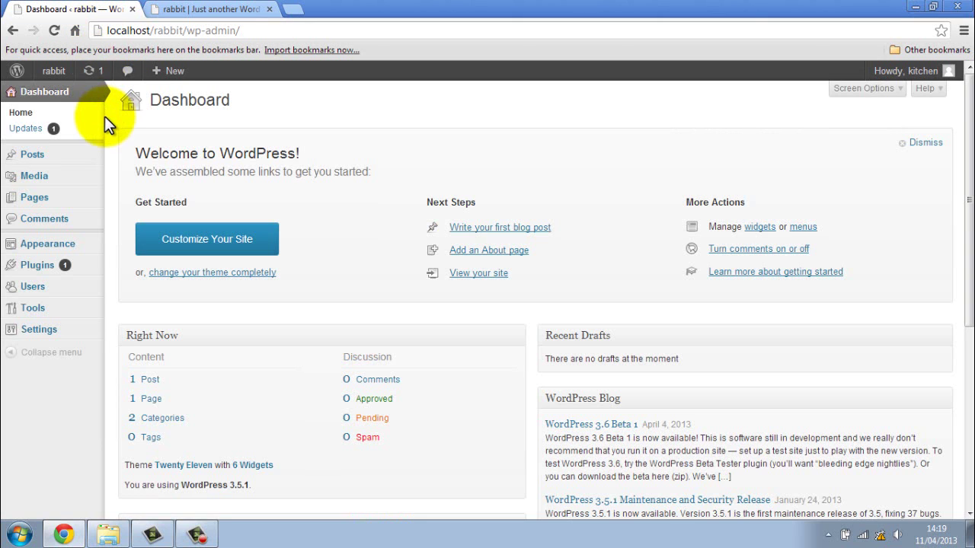
{"action": "mouse_move", "coordinate": [67, 75]}
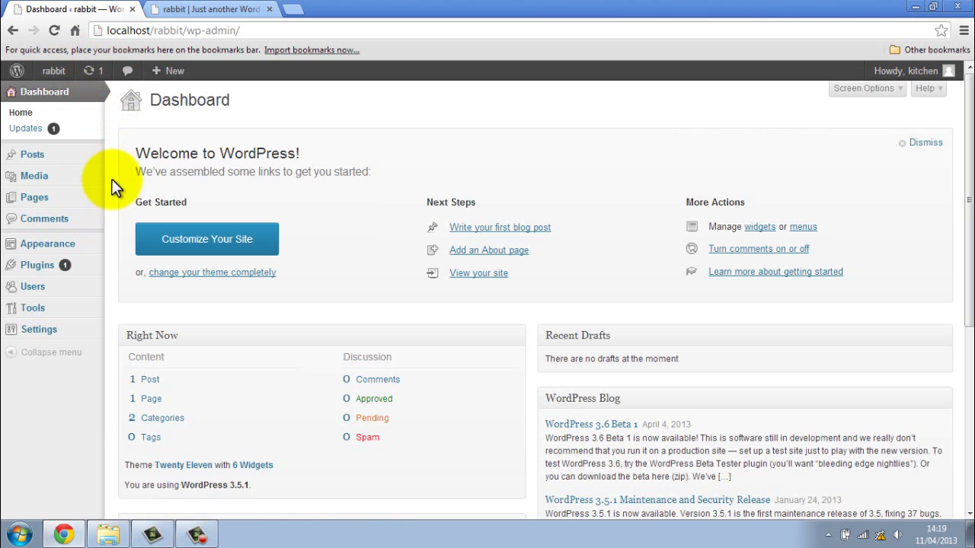
{"action": "mouse_move", "coordinate": [42, 268]}
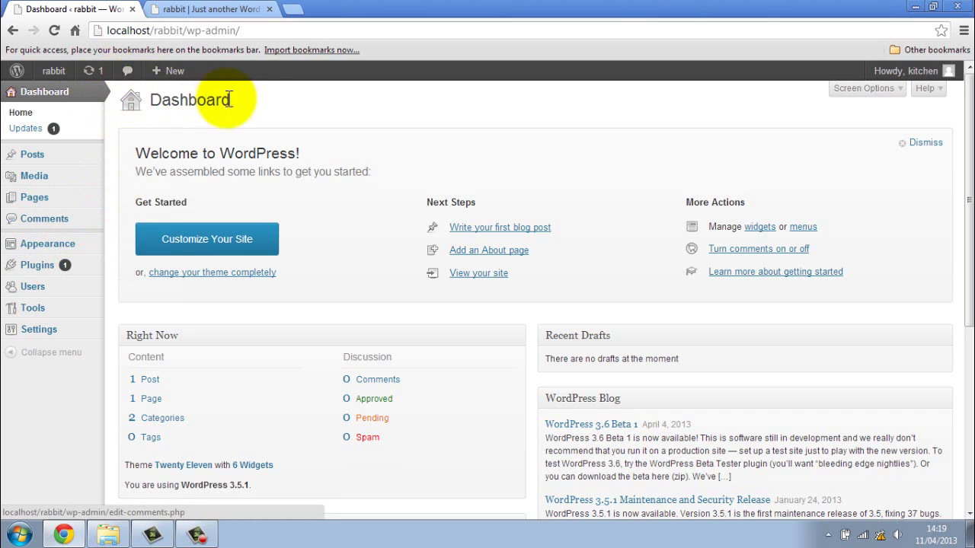
{"action": "mouse_move", "coordinate": [175, 76]}
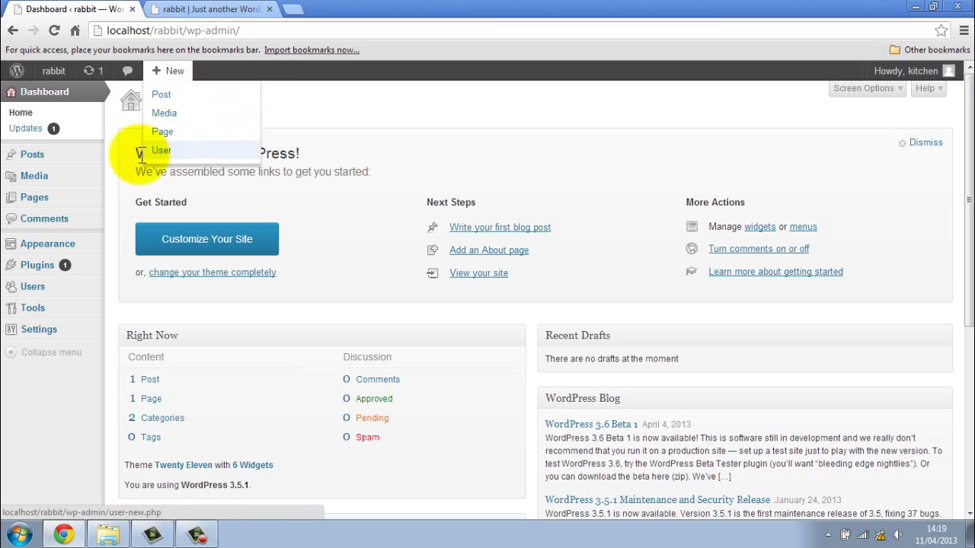
{"action": "mouse_move", "coordinate": [85, 164]}
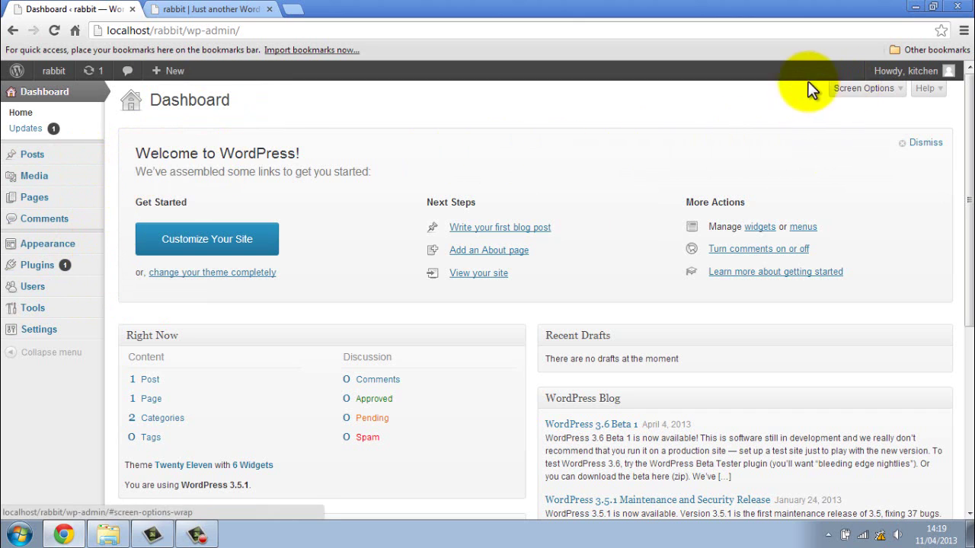
{"action": "mouse_move", "coordinate": [908, 76]}
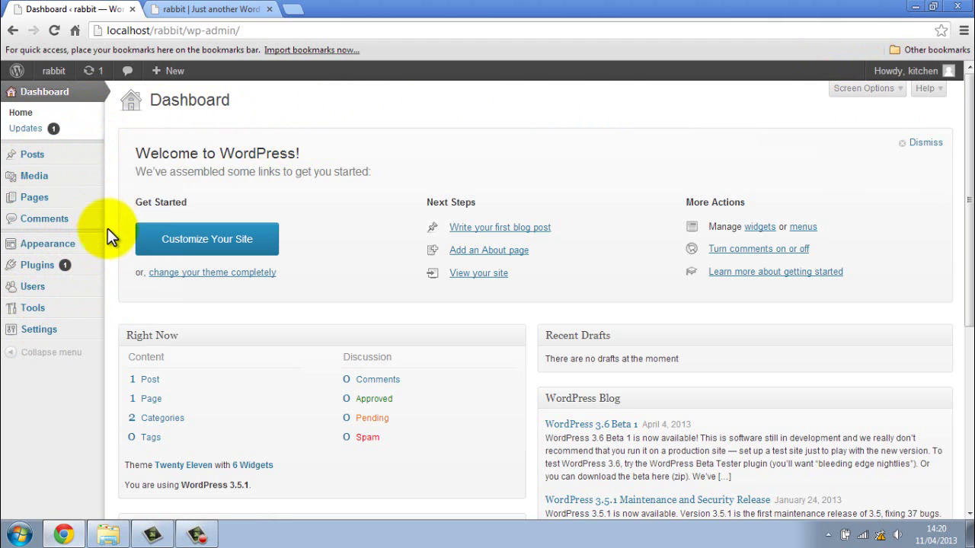
{"action": "left_click", "coordinate": [77, 361]}
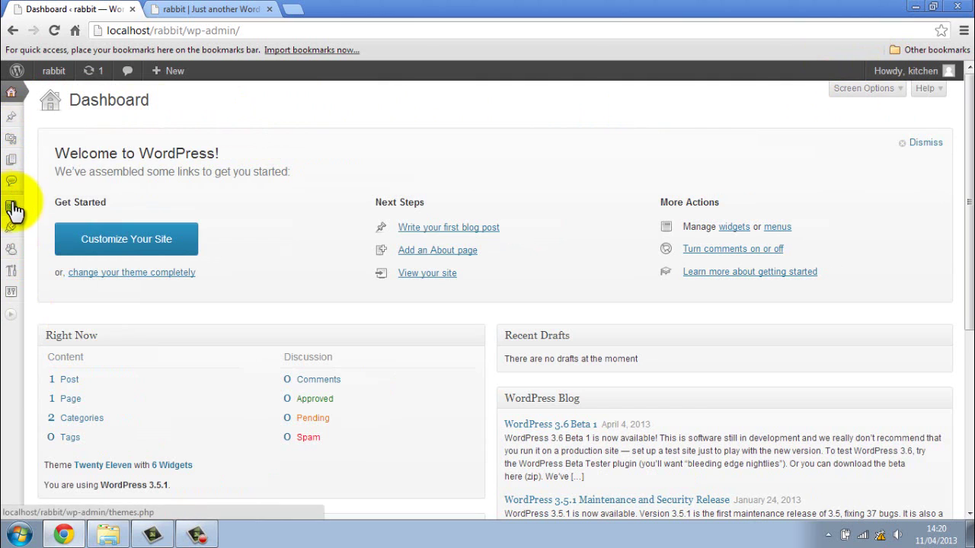
{"action": "mouse_move", "coordinate": [14, 215]}
{"action": "mouse_move", "coordinate": [13, 169]}
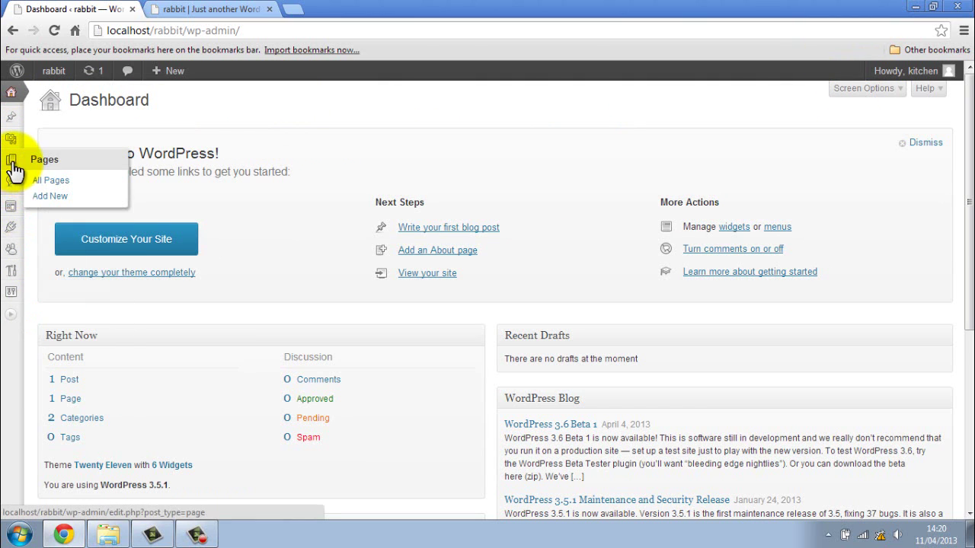
{"action": "mouse_move", "coordinate": [13, 142]}
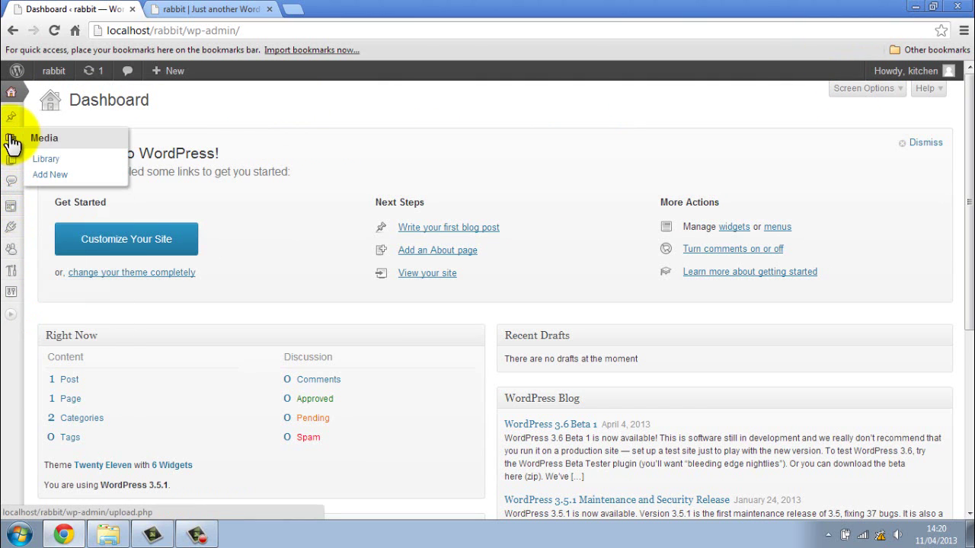
{"action": "mouse_move", "coordinate": [14, 250]}
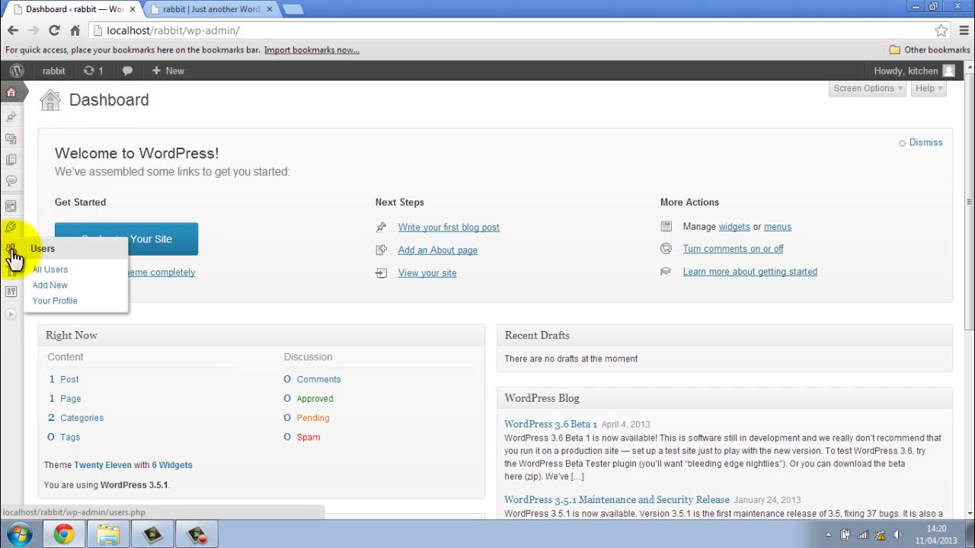
{"action": "left_click", "coordinate": [13, 317]}
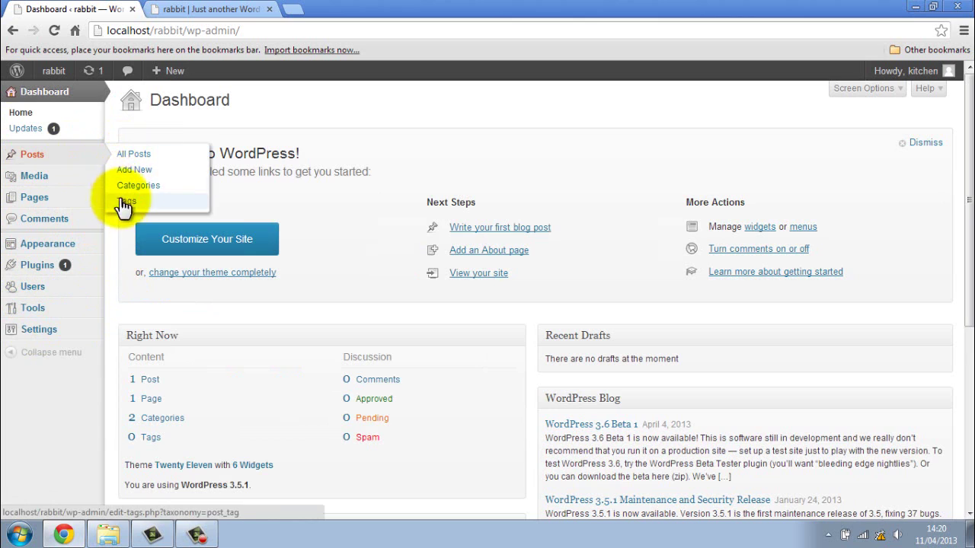
- Open All Posts, listing the single post 'welcome to the blog page'
{"action": "left_click", "coordinate": [65, 162]}
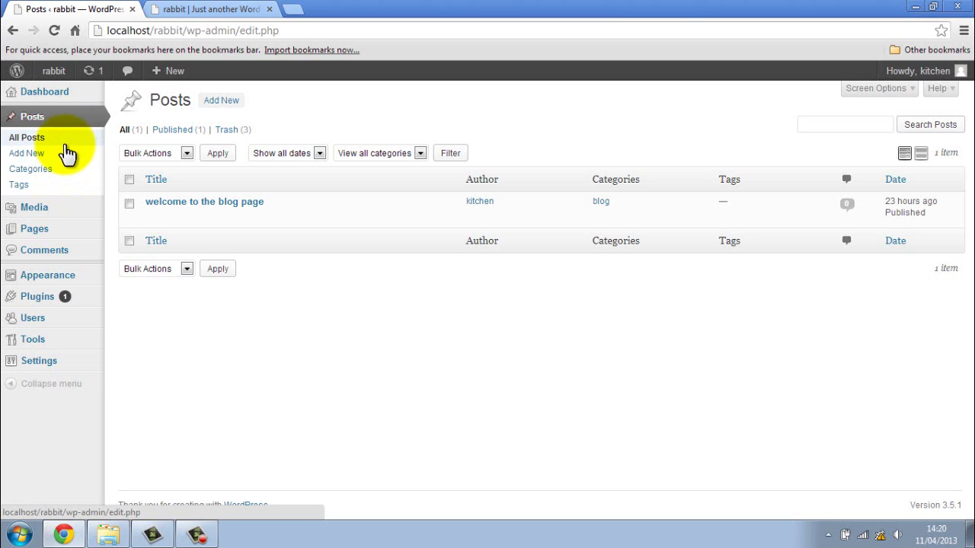
{"action": "mouse_move", "coordinate": [48, 280]}
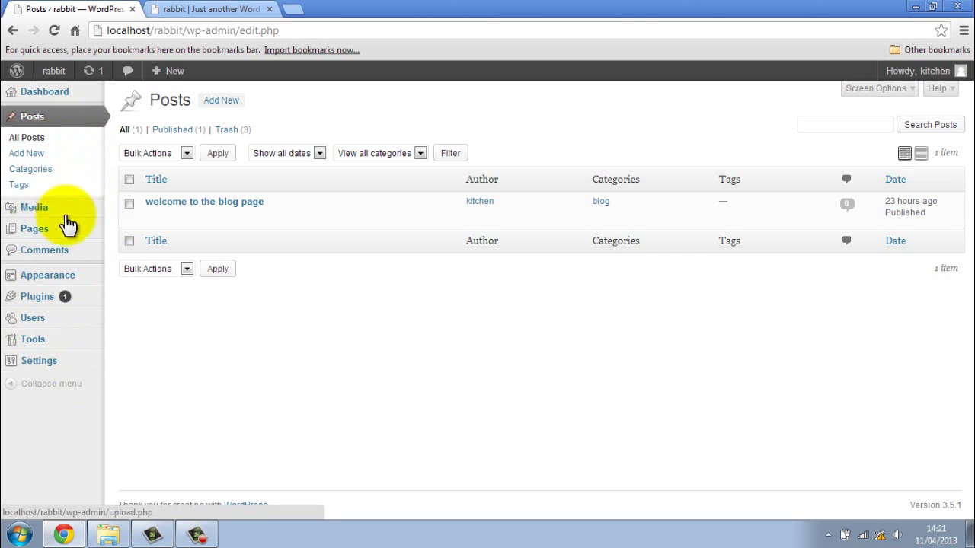
- Confirm Twenty Eleven 1.5 on Manage Themes, look over the Tools and Settings menus, then return to Dashboard
{"action": "left_click", "coordinate": [69, 282]}
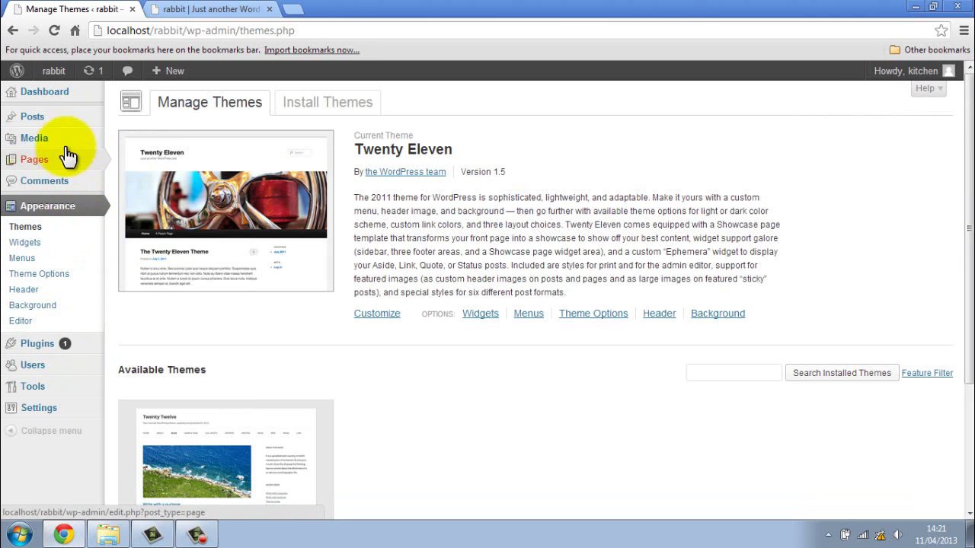
{"action": "mouse_move", "coordinate": [69, 125]}
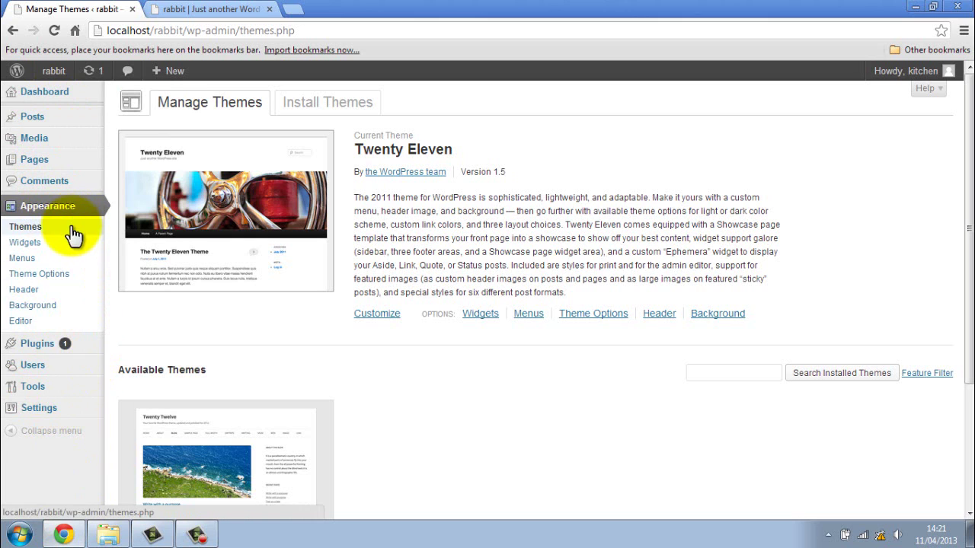
{"action": "mouse_move", "coordinate": [19, 122]}
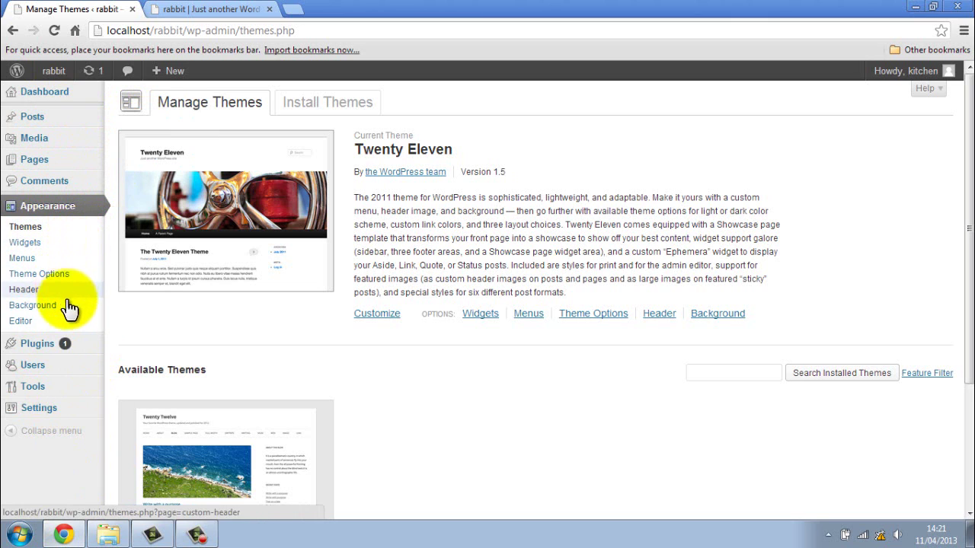
{"action": "mouse_move", "coordinate": [17, 348]}
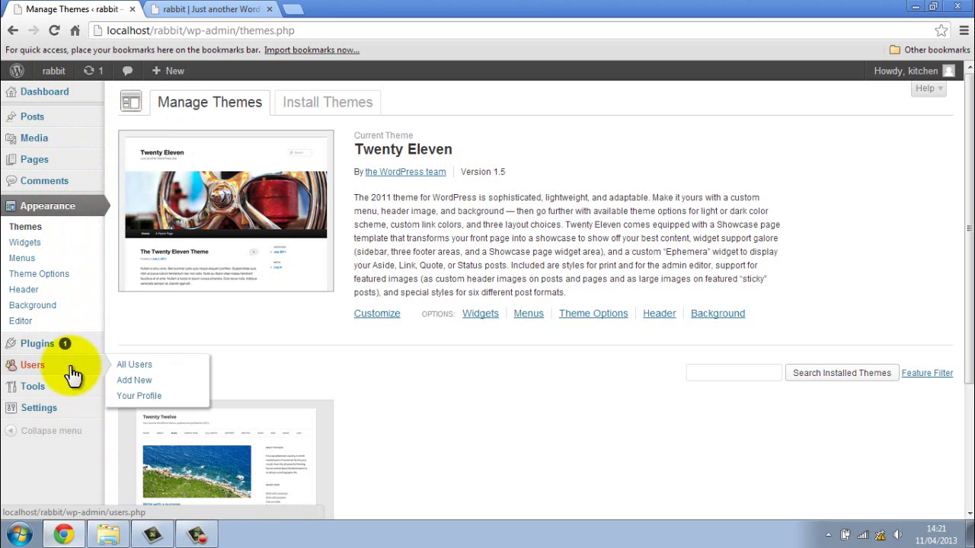
{"action": "mouse_move", "coordinate": [80, 390]}
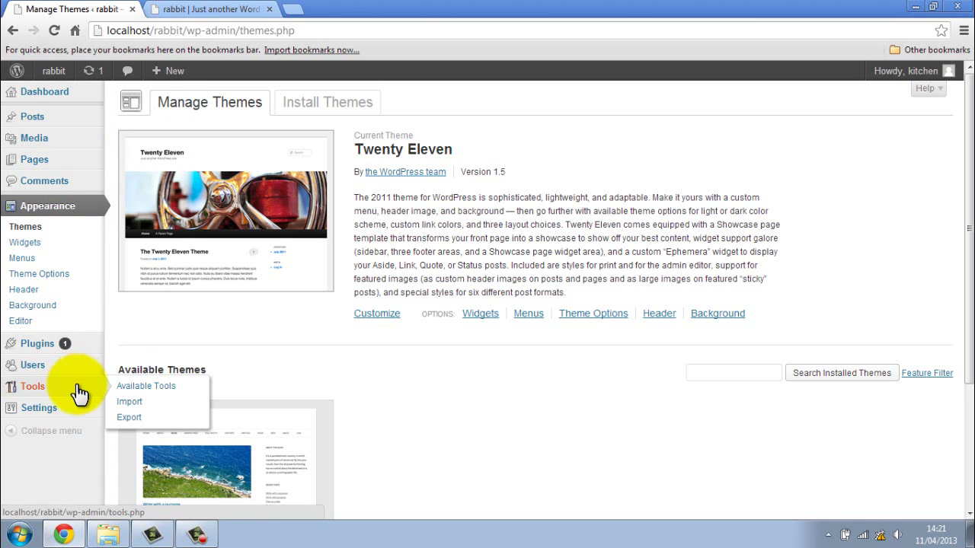
{"action": "mouse_move", "coordinate": [80, 415]}
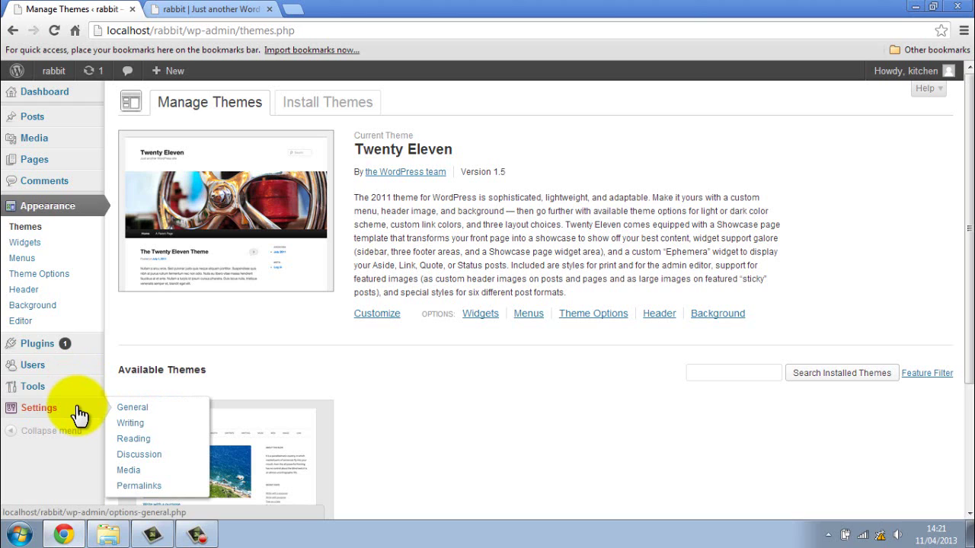
{"action": "left_click", "coordinate": [72, 102]}
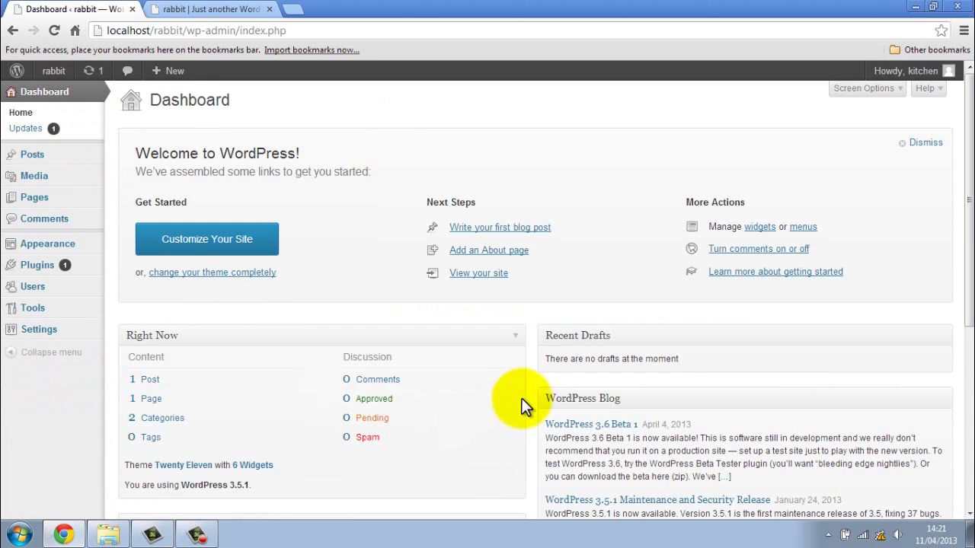
- Collapse the WordPress Blog box and toggle Incoming Links closed and open
{"action": "scroll", "coordinate": [535, 396], "scroll_direction": "down", "scroll_amount": 1}
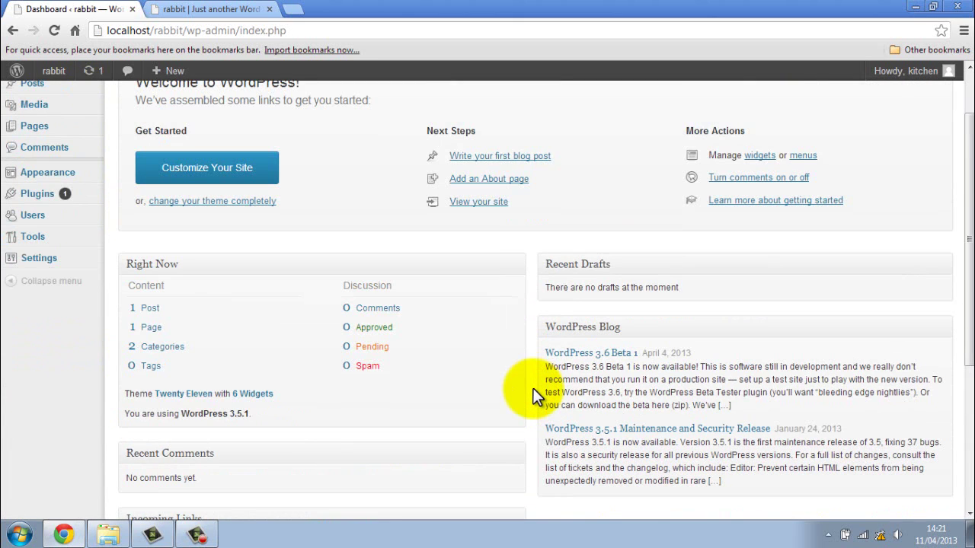
{"action": "scroll", "coordinate": [534, 390], "scroll_direction": "up", "scroll_amount": 1}
{"action": "scroll", "coordinate": [534, 391], "scroll_direction": "down", "scroll_amount": 2}
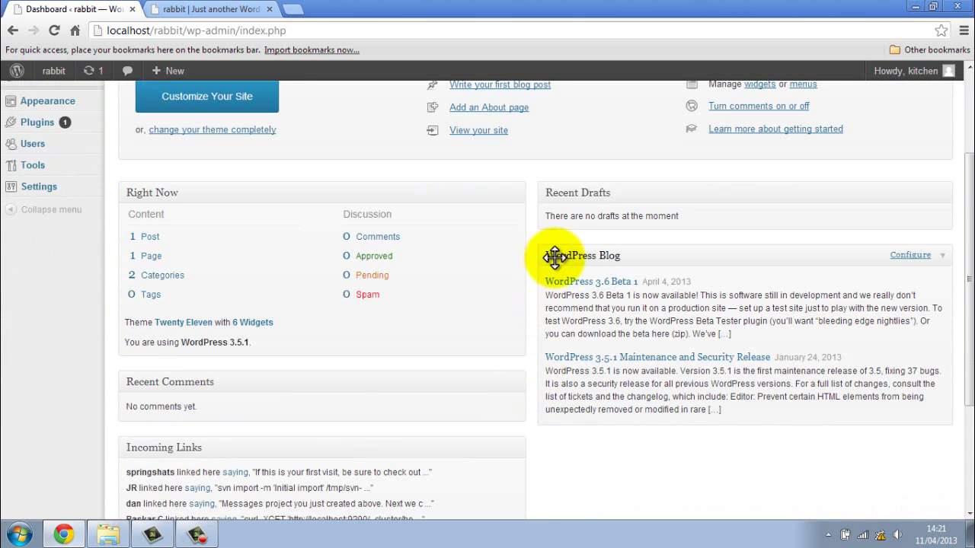
{"action": "left_click", "coordinate": [946, 261]}
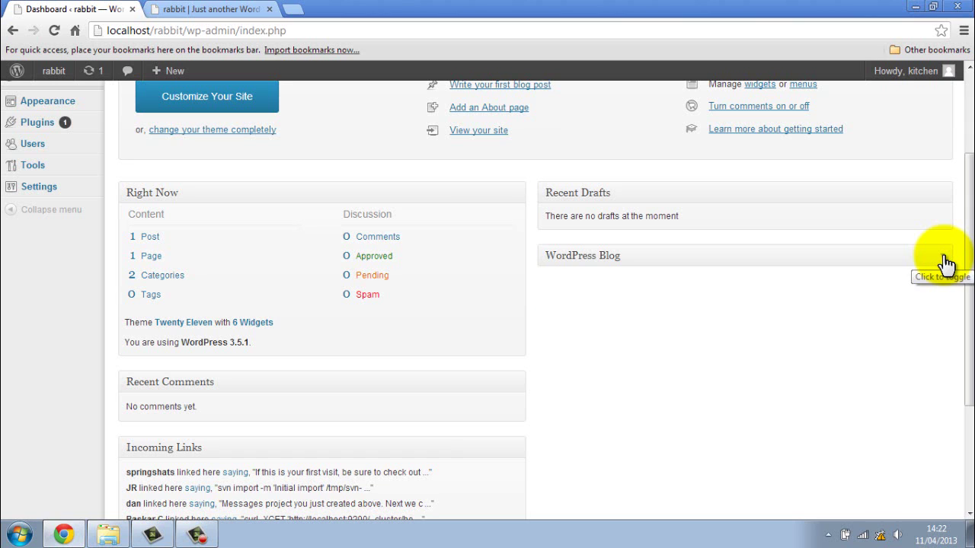
{"action": "scroll", "coordinate": [559, 355], "scroll_direction": "down", "scroll_amount": 2}
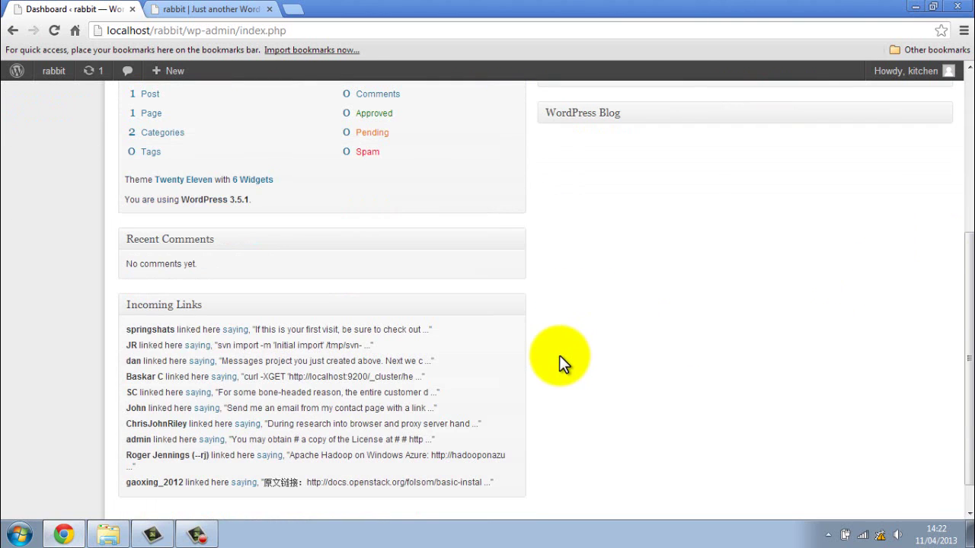
{"action": "left_click", "coordinate": [522, 309]}
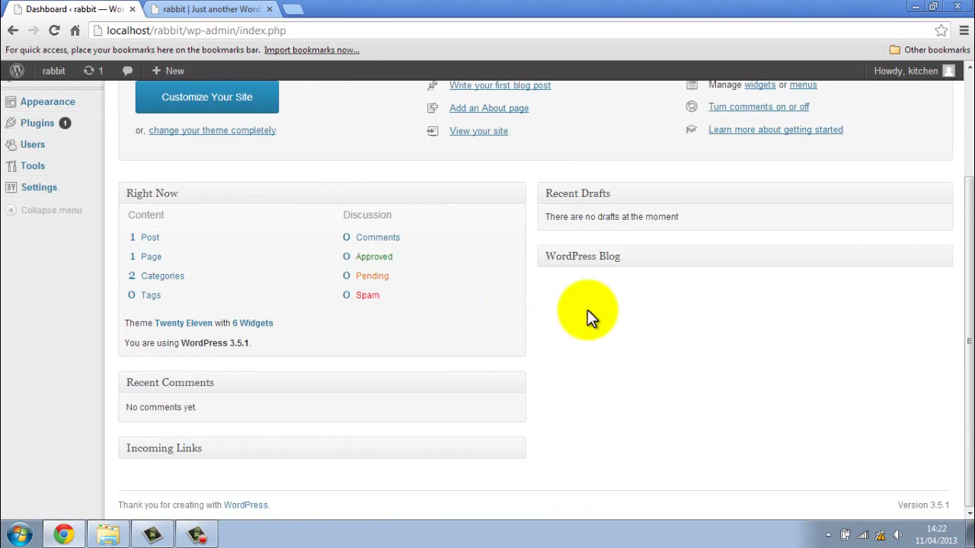
{"action": "left_click", "coordinate": [517, 452]}
- Drag Recent Comments to the top of the right column above Recent Drafts
{"action": "scroll", "coordinate": [637, 349], "scroll_direction": "down", "scroll_amount": 2}
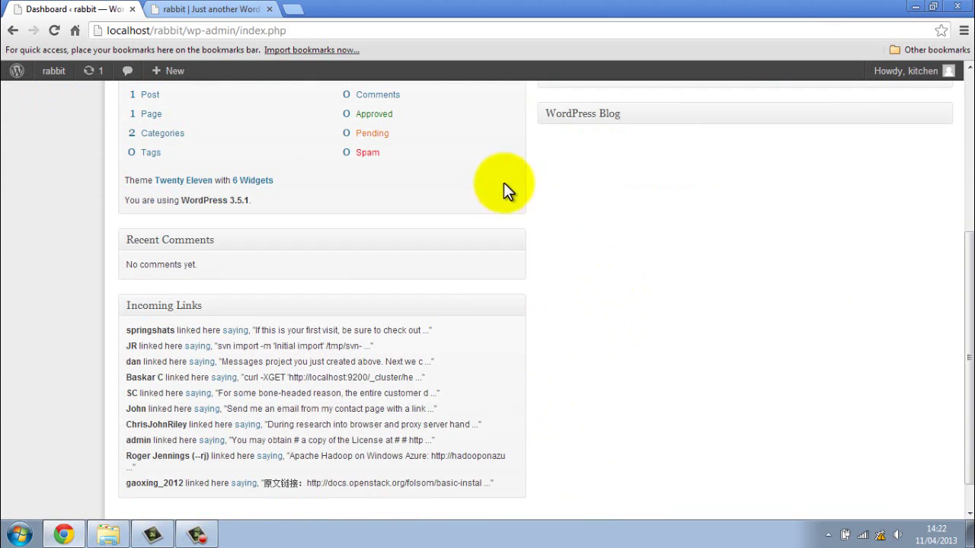
{"action": "scroll", "coordinate": [536, 261], "scroll_direction": "up", "scroll_amount": 2}
{"action": "scroll", "coordinate": [536, 260], "scroll_direction": "down", "scroll_amount": 1}
{"action": "scroll", "coordinate": [536, 261], "scroll_direction": "up", "scroll_amount": 1}
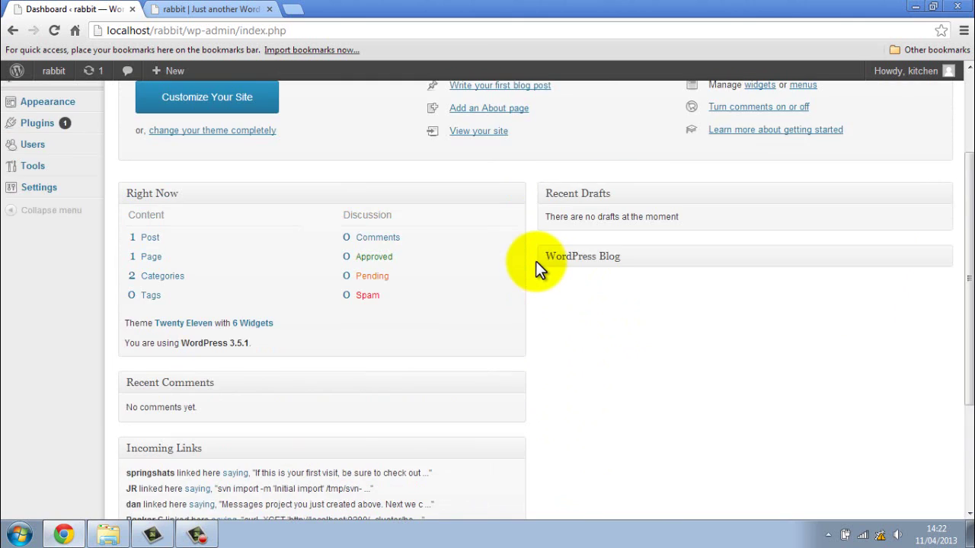
{"action": "scroll", "coordinate": [535, 261], "scroll_direction": "down", "scroll_amount": 1}
{"action": "scroll", "coordinate": [535, 260], "scroll_direction": "up", "scroll_amount": 1}
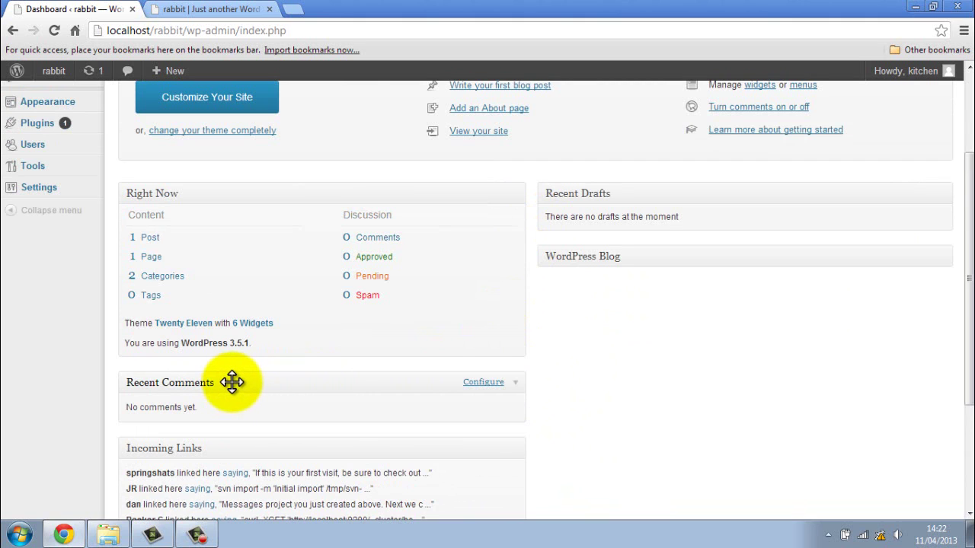
{"action": "left_click_drag", "start_coordinate": [234, 382], "coordinate": [647, 183]}
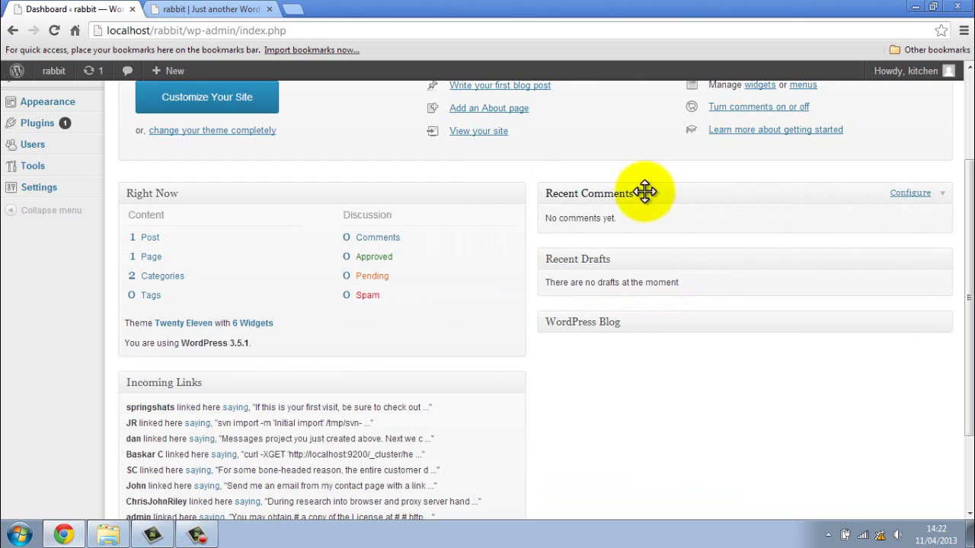
- Collapse the Incoming Links box
{"action": "scroll", "coordinate": [498, 394], "scroll_direction": "down", "scroll_amount": 3}
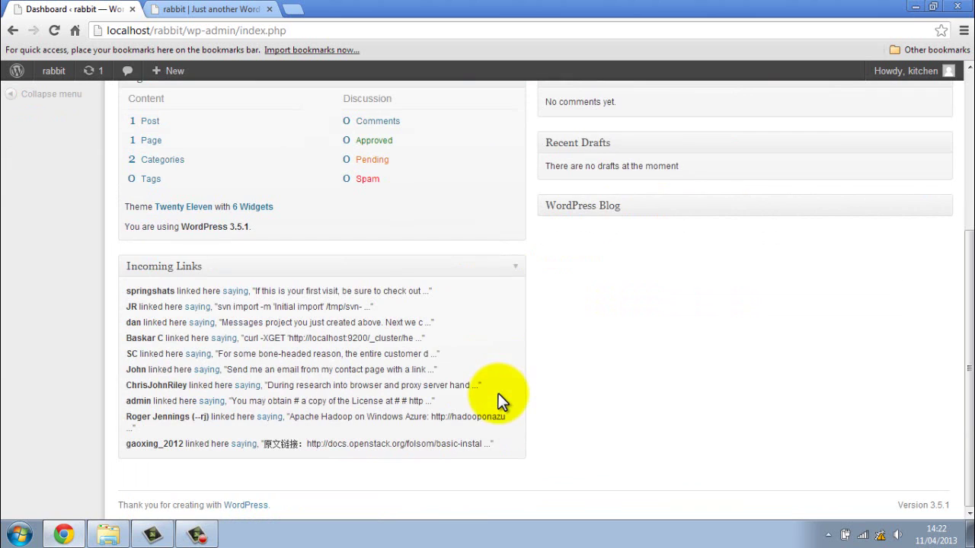
{"action": "left_click", "coordinate": [516, 272]}
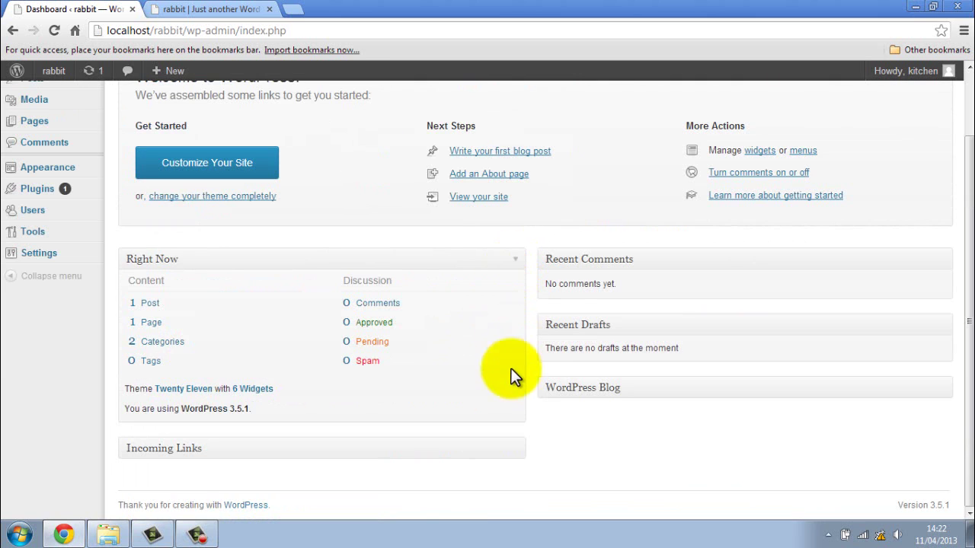
{"action": "scroll", "coordinate": [525, 409], "scroll_direction": "up", "scroll_amount": 2}
{"action": "scroll", "coordinate": [525, 409], "scroll_direction": "down", "scroll_amount": 2}
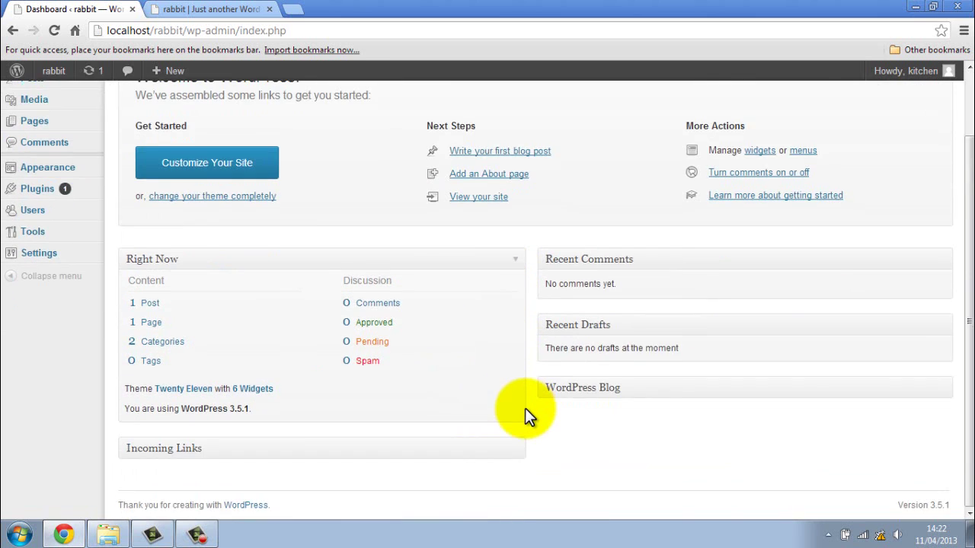
{"action": "scroll", "coordinate": [526, 409], "scroll_direction": "up", "scroll_amount": 2}
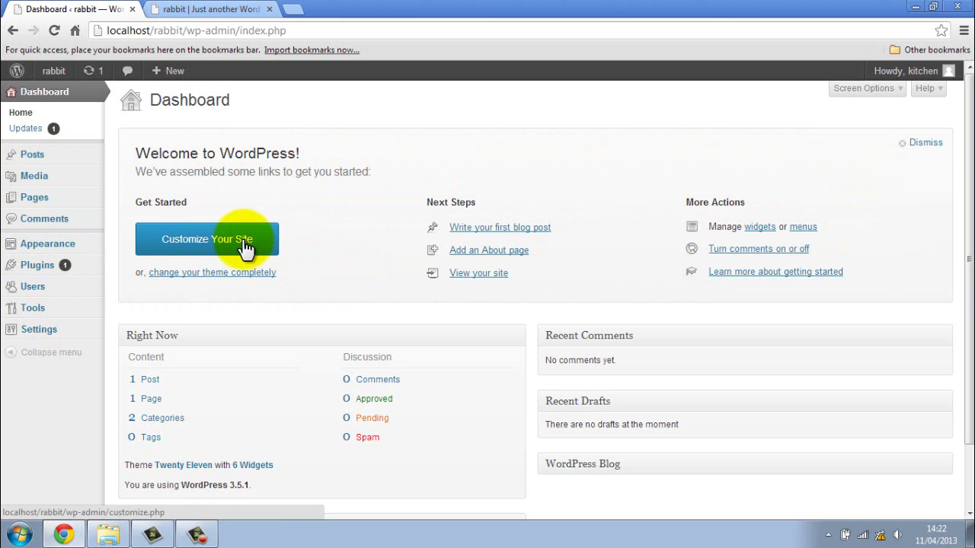
- Dismiss the Welcome panel, then expand and re-collapse the WordPress Blog box
{"action": "left_click", "coordinate": [923, 143]}
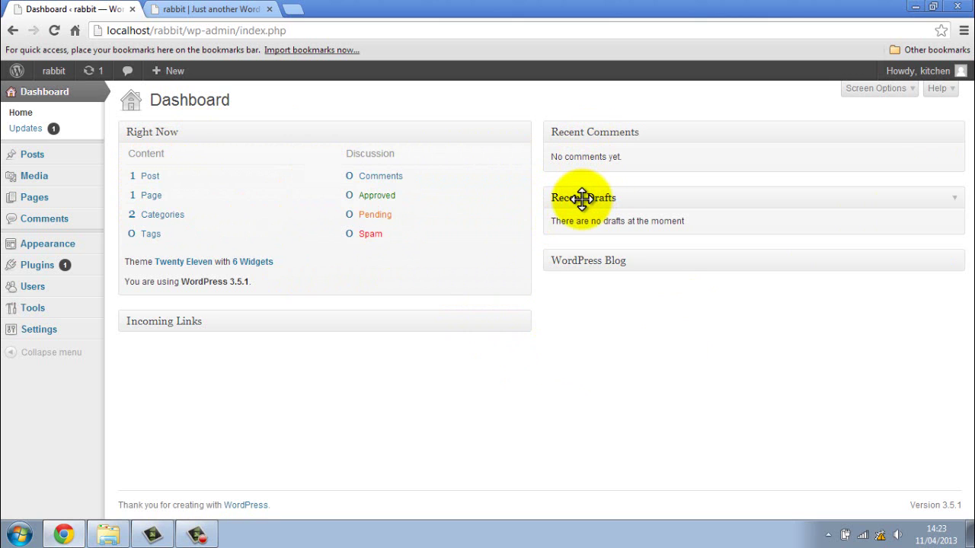
{"action": "left_click", "coordinate": [957, 264]}
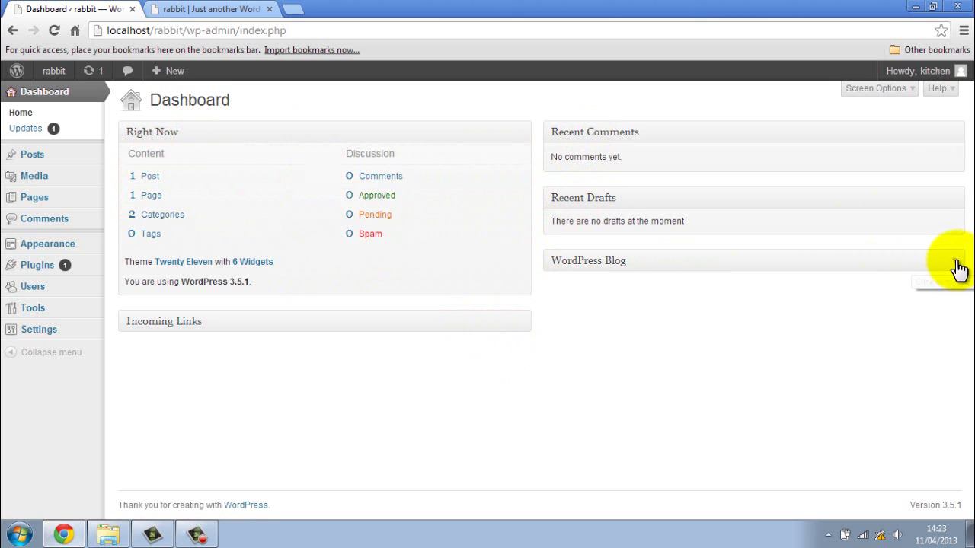
{"action": "left_click", "coordinate": [956, 262]}
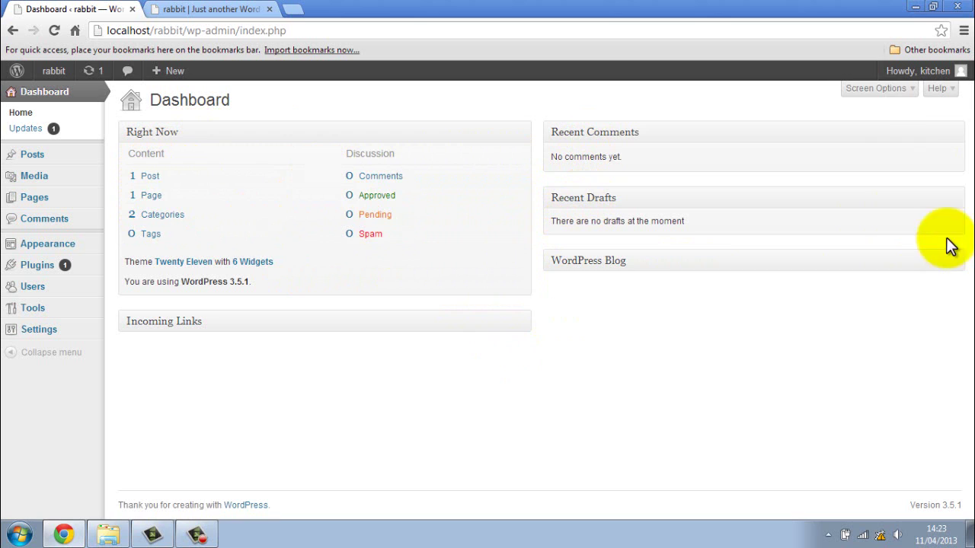
{"action": "left_click", "coordinate": [882, 91]}
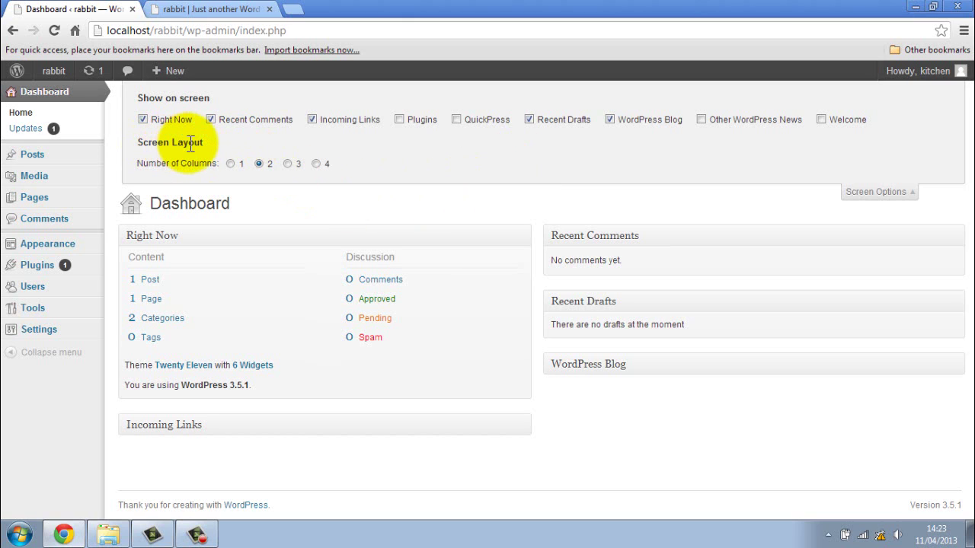
{"action": "left_click", "coordinate": [230, 163]}
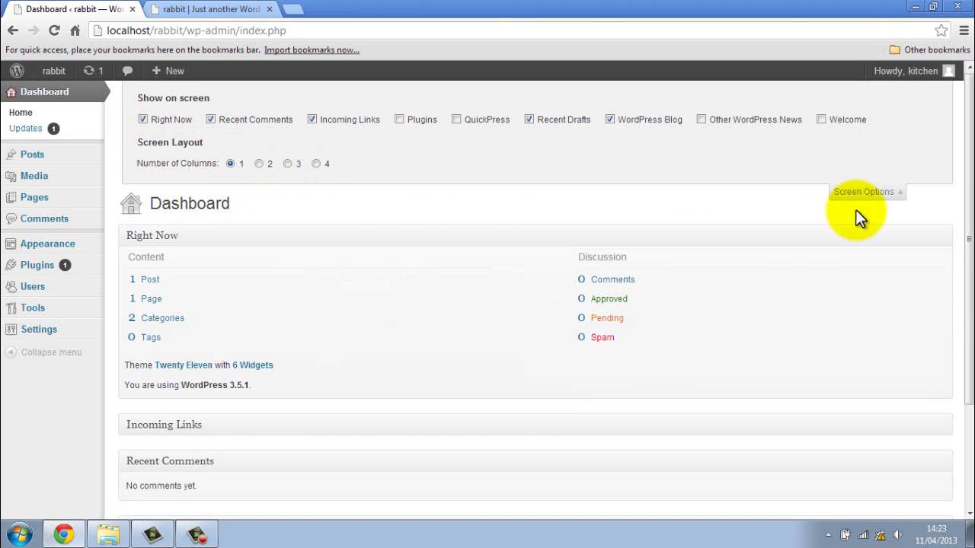
{"action": "left_click", "coordinate": [871, 197]}
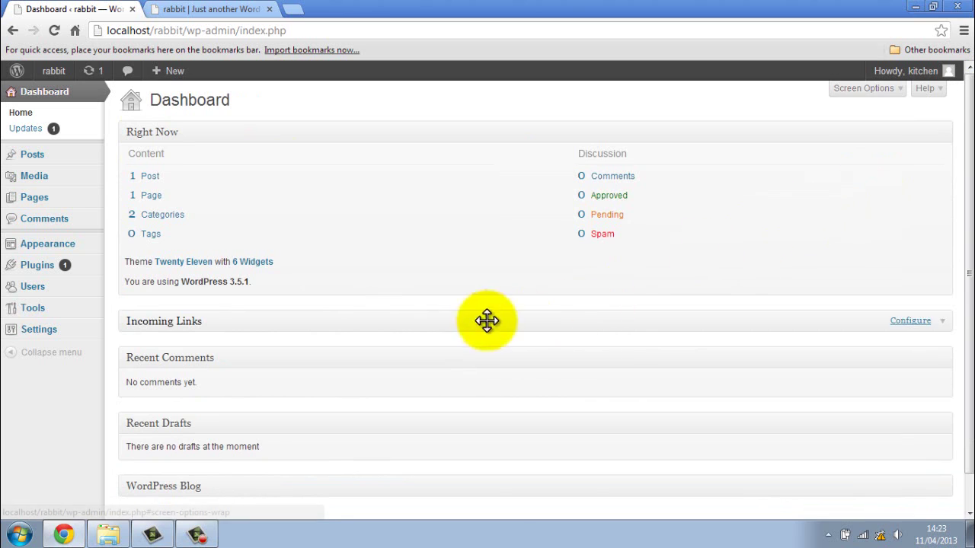
{"action": "scroll", "coordinate": [403, 266], "scroll_direction": "down", "scroll_amount": 2}
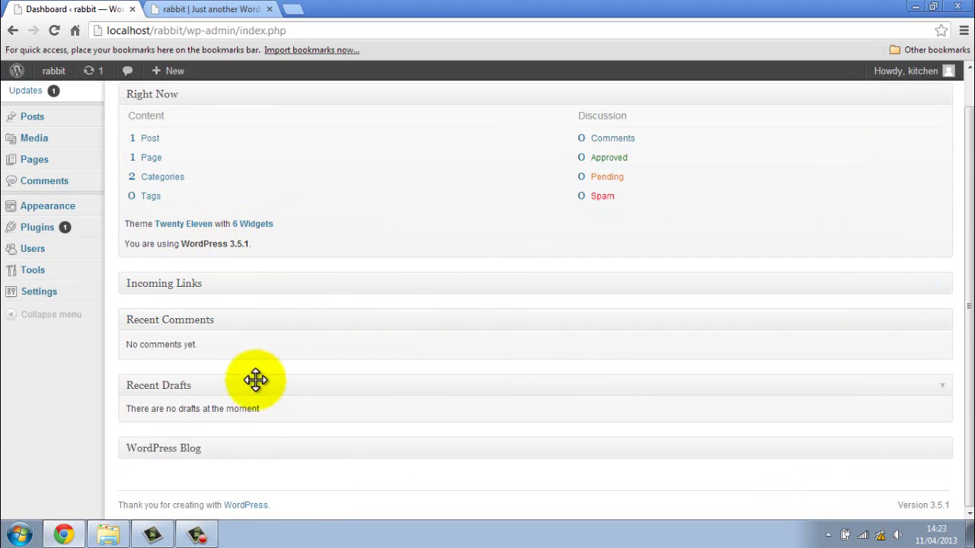
{"action": "scroll", "coordinate": [314, 302], "scroll_direction": "up", "scroll_amount": 1}
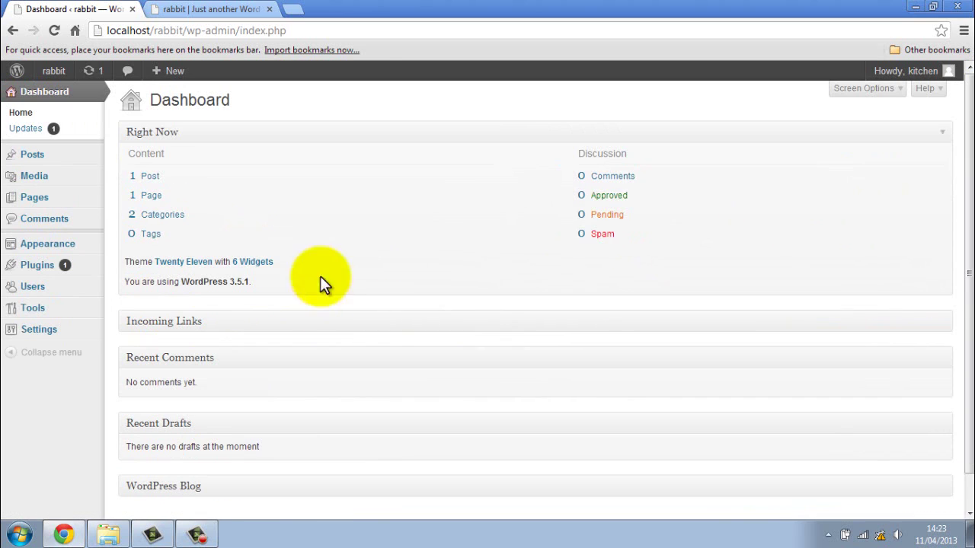
{"action": "left_click", "coordinate": [869, 88]}
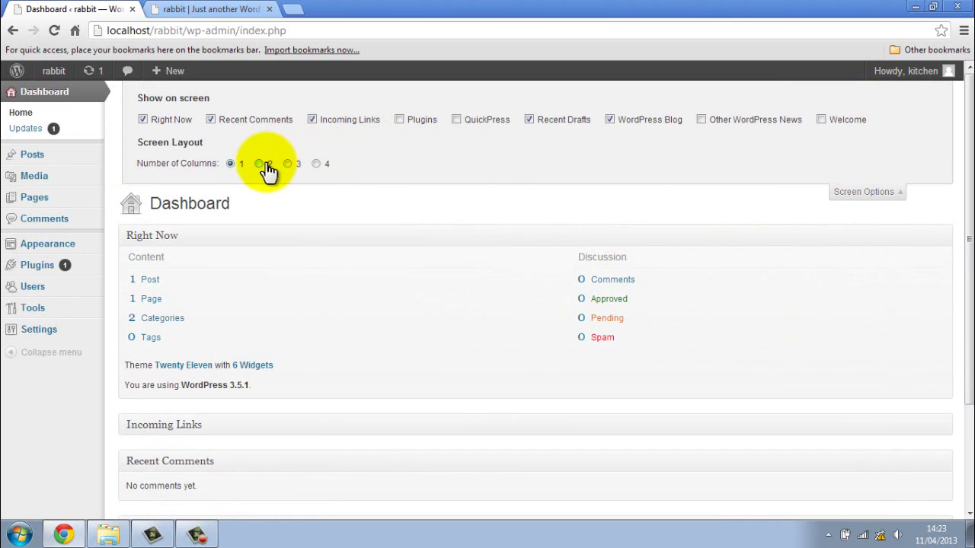
{"action": "left_click", "coordinate": [316, 165]}
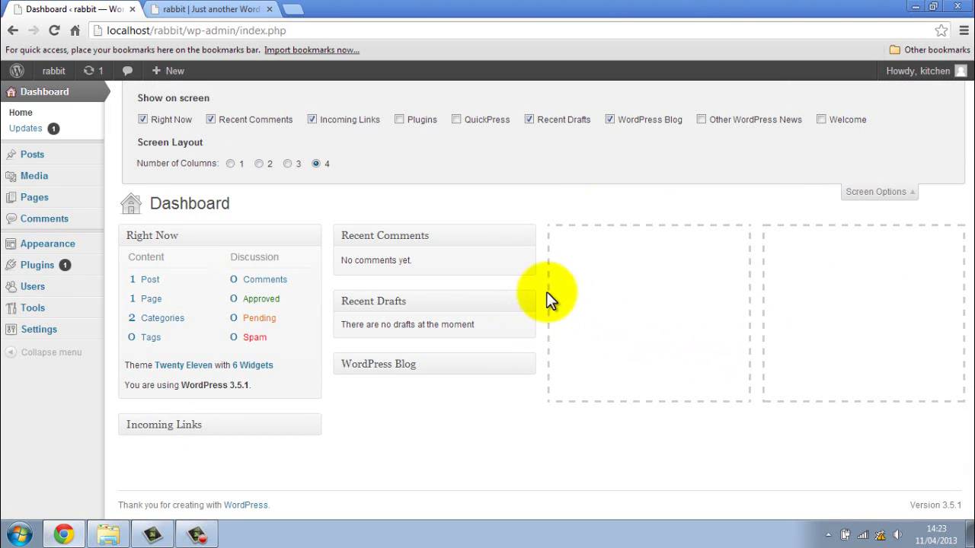
{"action": "left_click", "coordinate": [259, 164]}
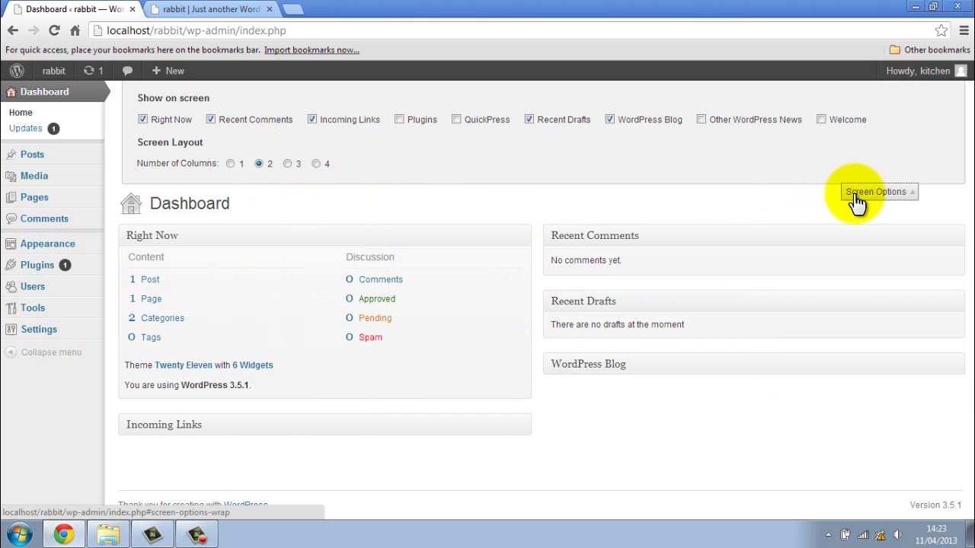
{"action": "left_click", "coordinate": [853, 195]}
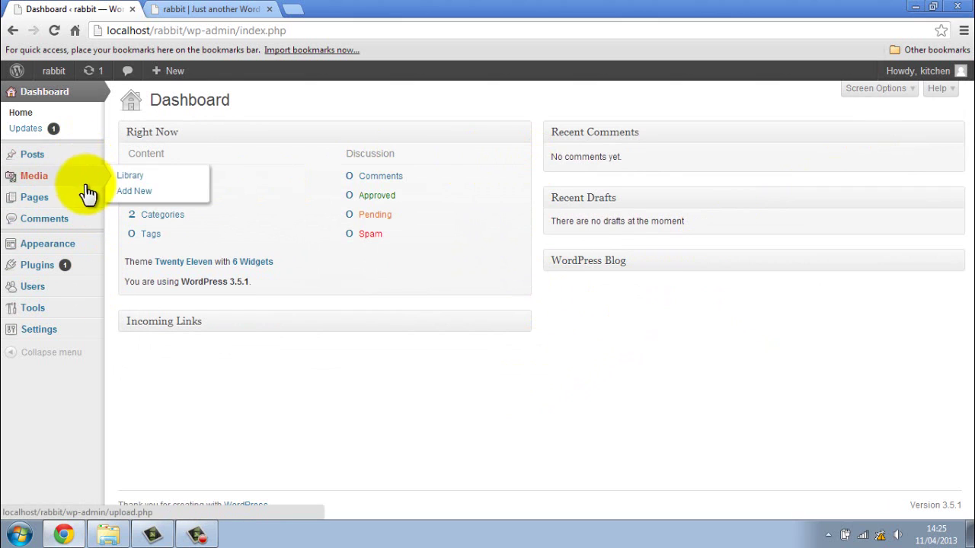
- Start a new post and show its Screen Options: Format, Categories, Tags, Featured Image, 2 columns
{"action": "mouse_move", "coordinate": [90, 173]}
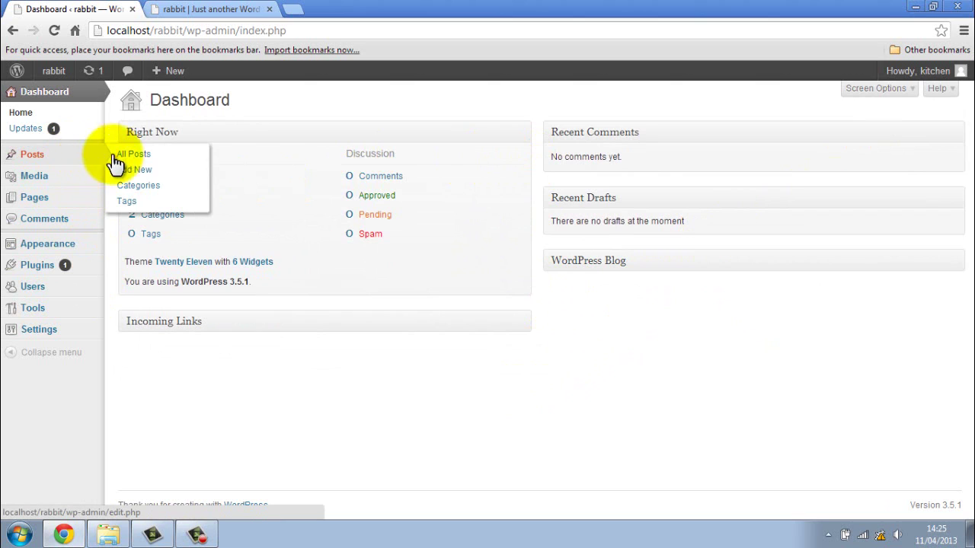
{"action": "left_click", "coordinate": [136, 172]}
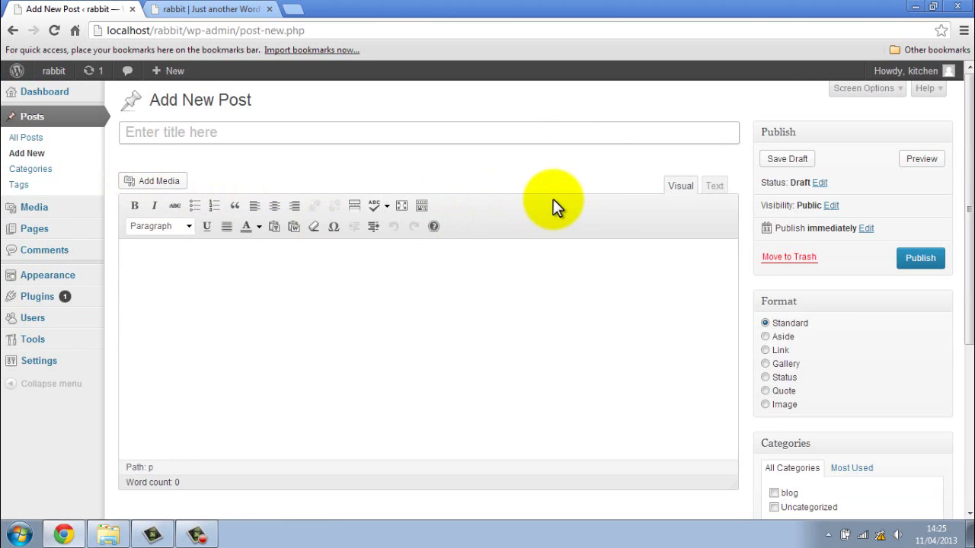
{"action": "scroll", "coordinate": [553, 198], "scroll_direction": "down", "scroll_amount": 3}
{"action": "scroll", "coordinate": [589, 333], "scroll_direction": "up", "scroll_amount": 3}
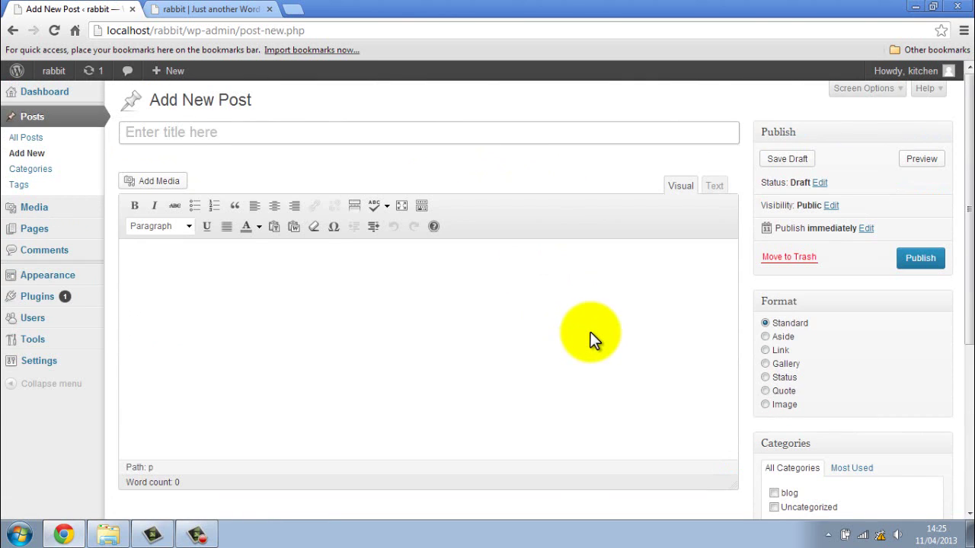
{"action": "scroll", "coordinate": [590, 336], "scroll_direction": "down", "scroll_amount": 1}
{"action": "scroll", "coordinate": [590, 335], "scroll_direction": "up", "scroll_amount": 1}
{"action": "scroll", "coordinate": [590, 332], "scroll_direction": "down", "scroll_amount": 1}
{"action": "scroll", "coordinate": [591, 332], "scroll_direction": "down", "scroll_amount": 2}
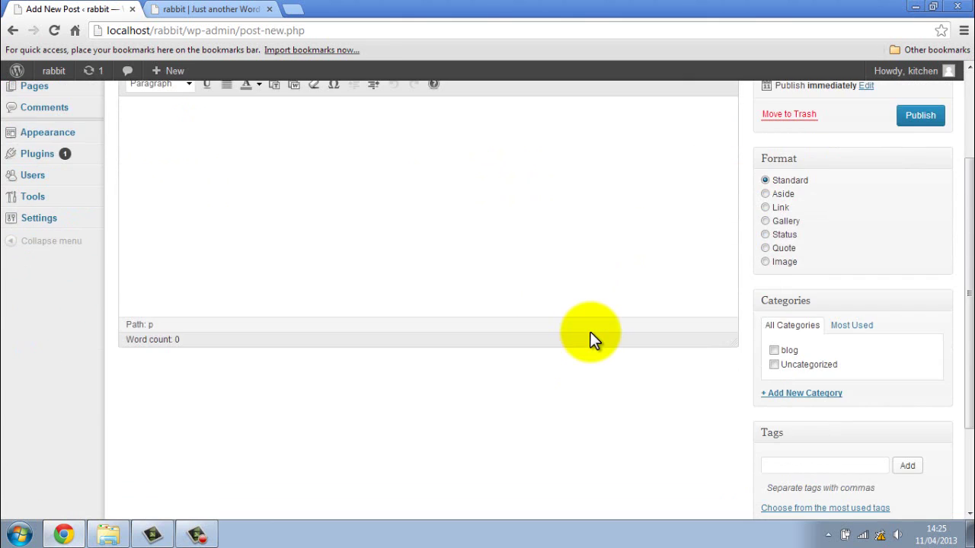
{"action": "scroll", "coordinate": [599, 356], "scroll_direction": "up", "scroll_amount": 3}
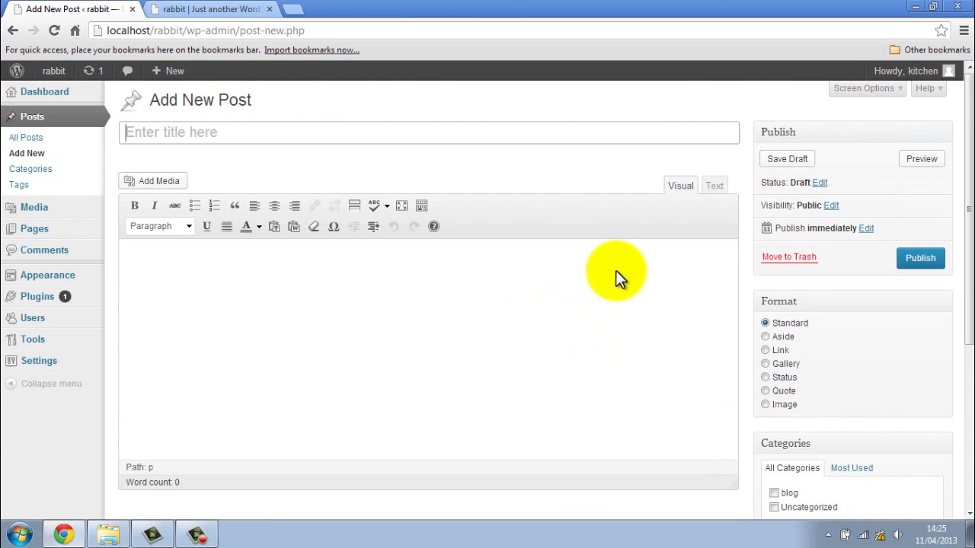
{"action": "left_click", "coordinate": [882, 90]}
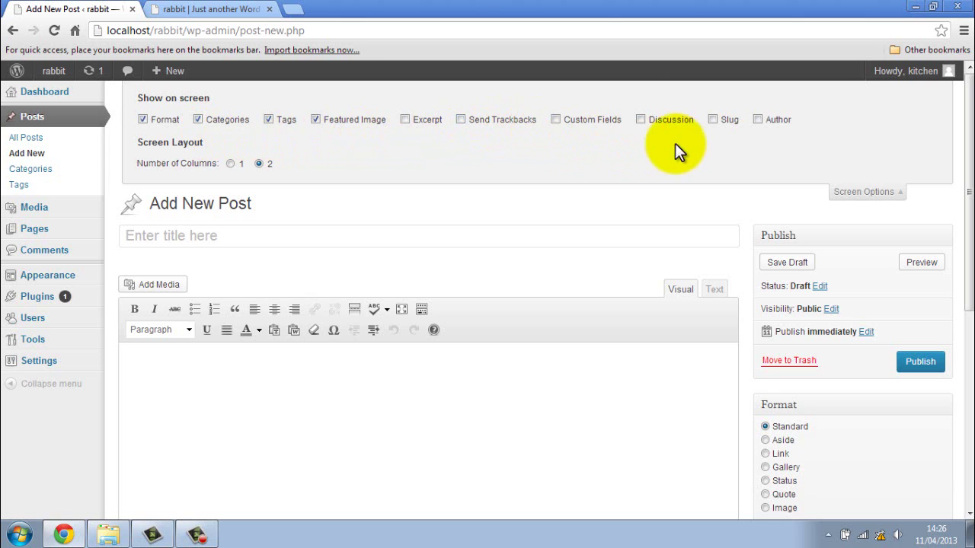
- Tick Author in the post Screen Options and close the panel
{"action": "scroll", "coordinate": [730, 218], "scroll_direction": "down", "scroll_amount": 2}
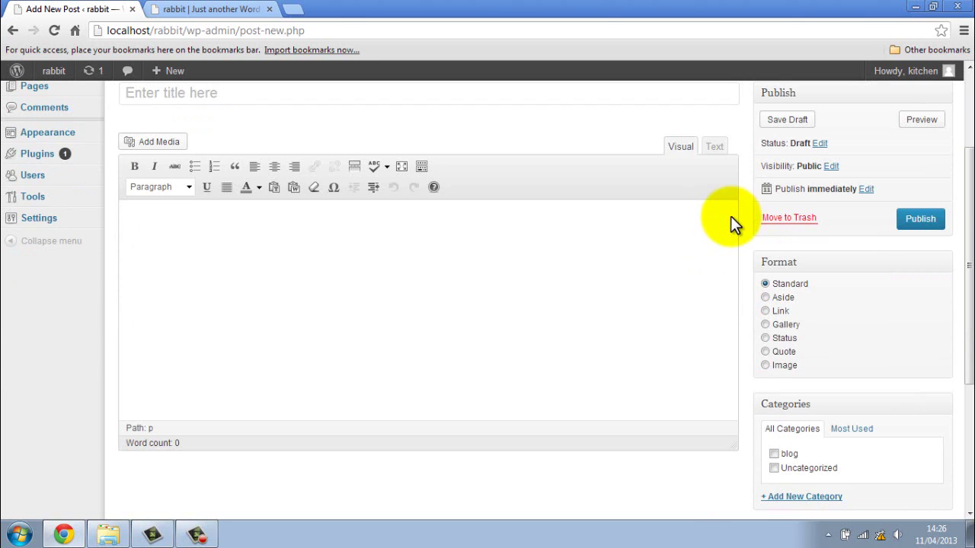
{"action": "scroll", "coordinate": [633, 354], "scroll_direction": "up", "scroll_amount": 2}
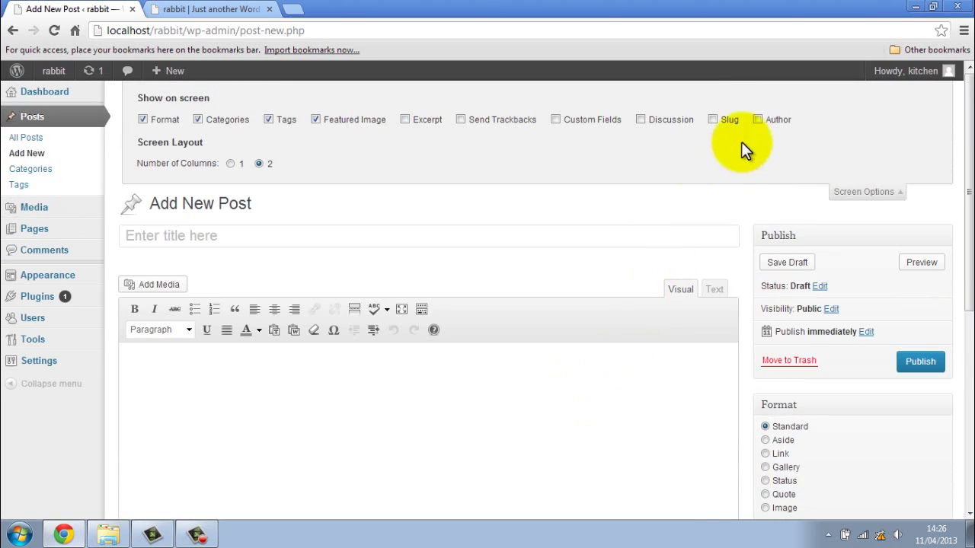
{"action": "left_click", "coordinate": [758, 120]}
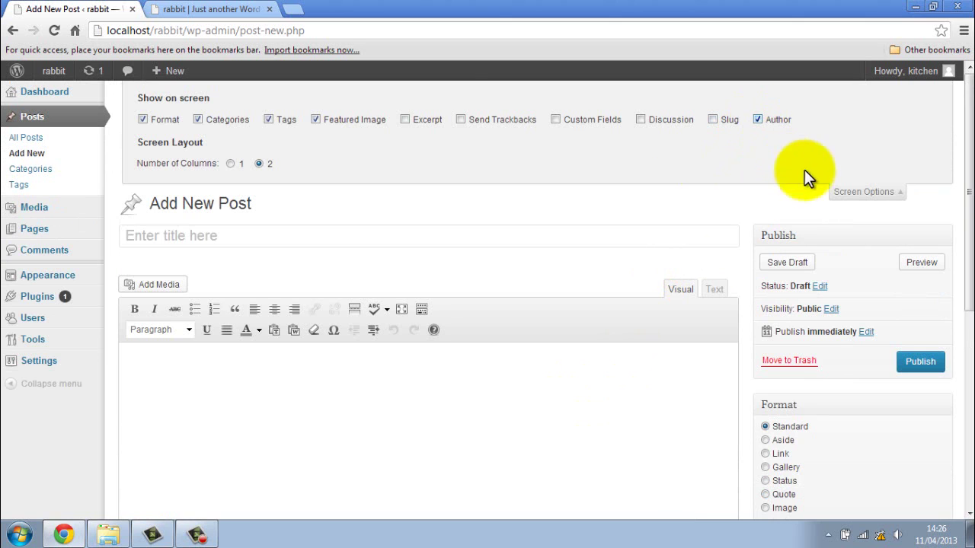
{"action": "left_click", "coordinate": [859, 196]}
- Check the new Author dropdown's choices, then reopen the post Screen Options
{"action": "scroll", "coordinate": [681, 326], "scroll_direction": "down", "scroll_amount": 2}
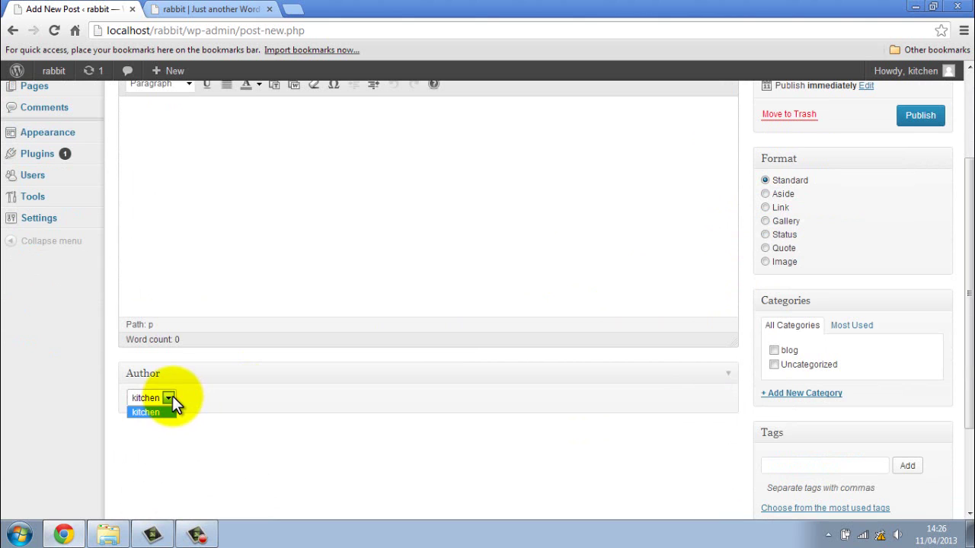
{"action": "left_click", "coordinate": [172, 396]}
{"action": "scroll", "coordinate": [662, 396], "scroll_direction": "up", "scroll_amount": 2}
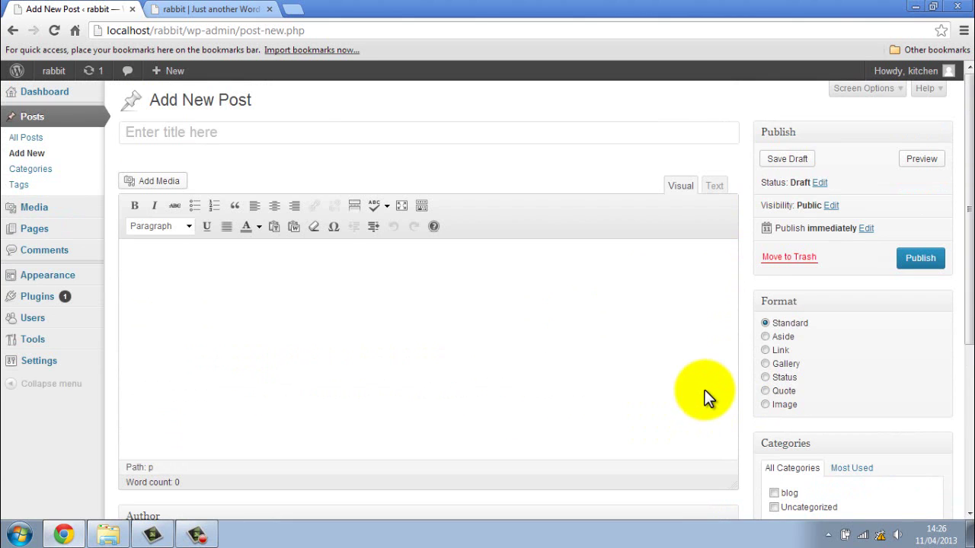
{"action": "left_click", "coordinate": [876, 93]}
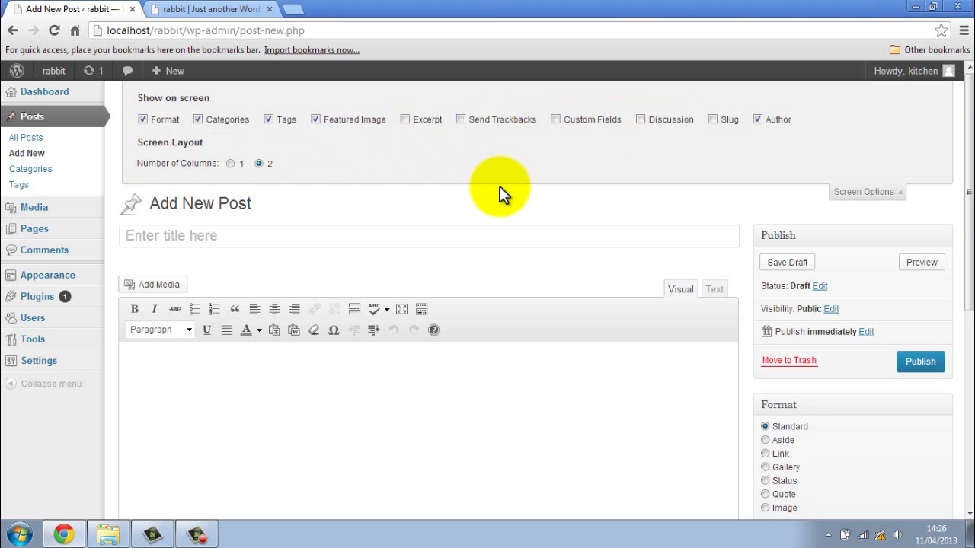
{"action": "scroll", "coordinate": [500, 192], "scroll_direction": "down", "scroll_amount": 2}
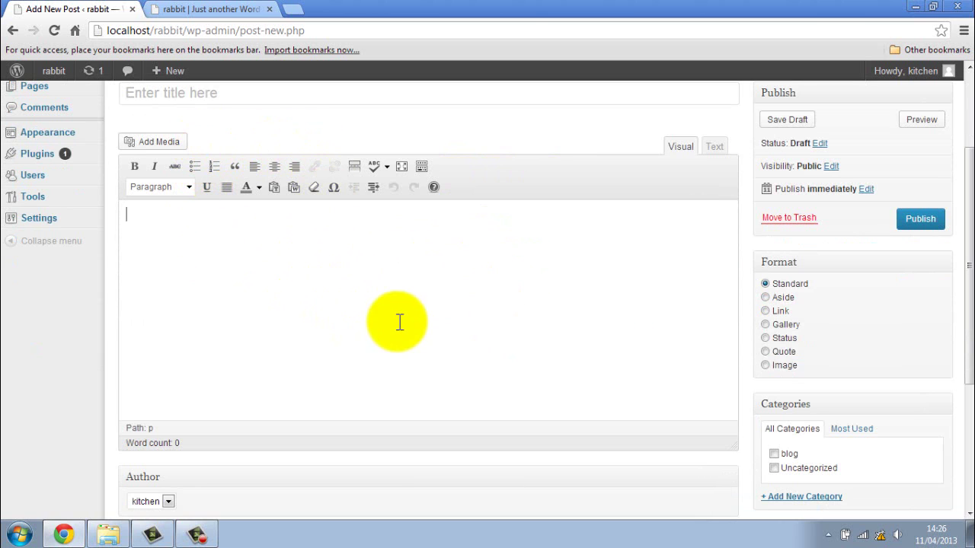
{"action": "scroll", "coordinate": [473, 342], "scroll_direction": "up", "scroll_amount": 2}
{"action": "scroll", "coordinate": [471, 343], "scroll_direction": "down", "scroll_amount": 1}
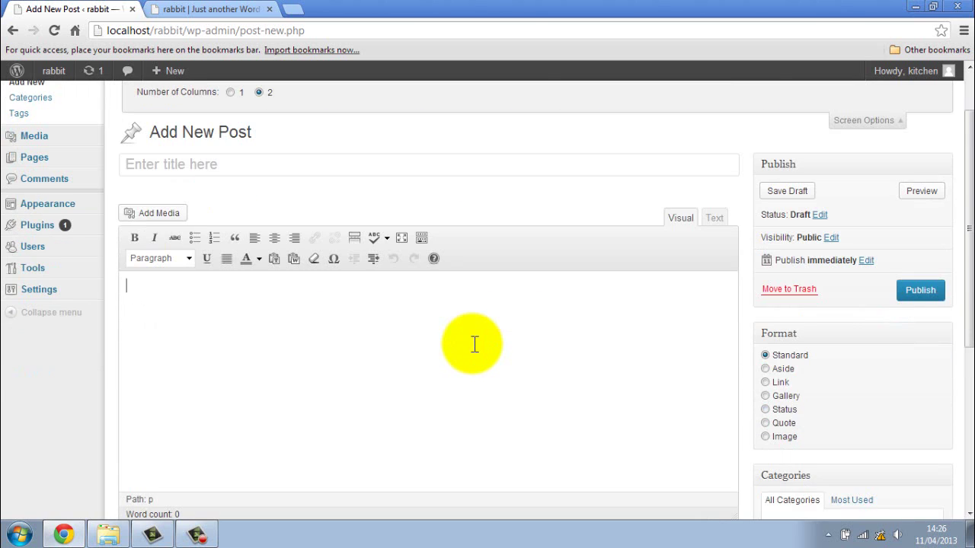
{"action": "left_click", "coordinate": [420, 238]}
{"action": "left_click", "coordinate": [420, 238]}
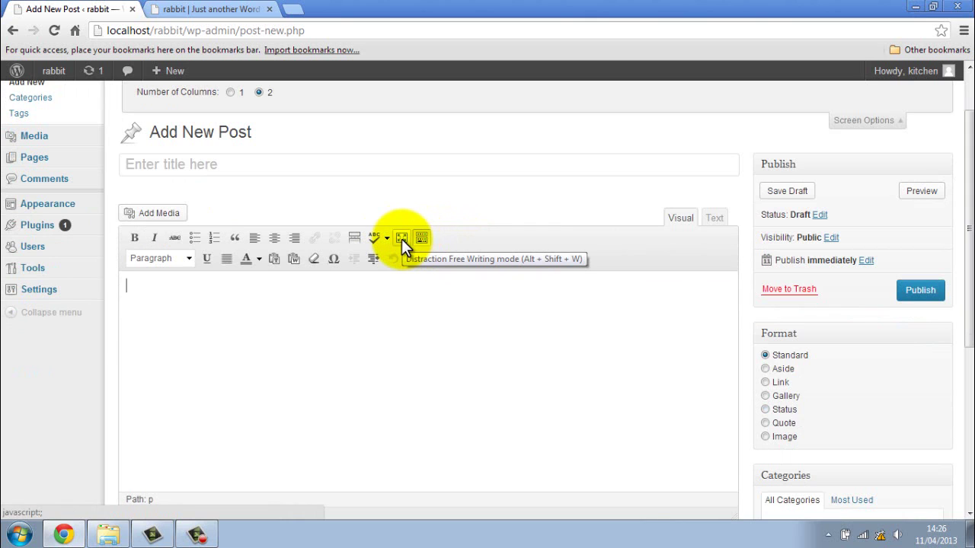
{"action": "left_click", "coordinate": [401, 238]}
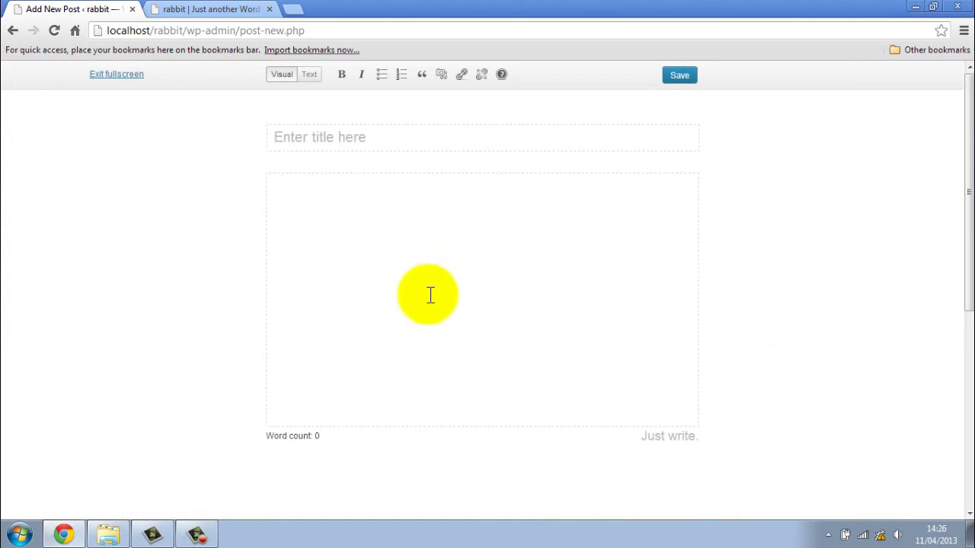
{"action": "scroll", "coordinate": [404, 296], "scroll_direction": "down", "scroll_amount": 3}
{"action": "scroll", "coordinate": [404, 296], "scroll_direction": "up", "scroll_amount": 3}
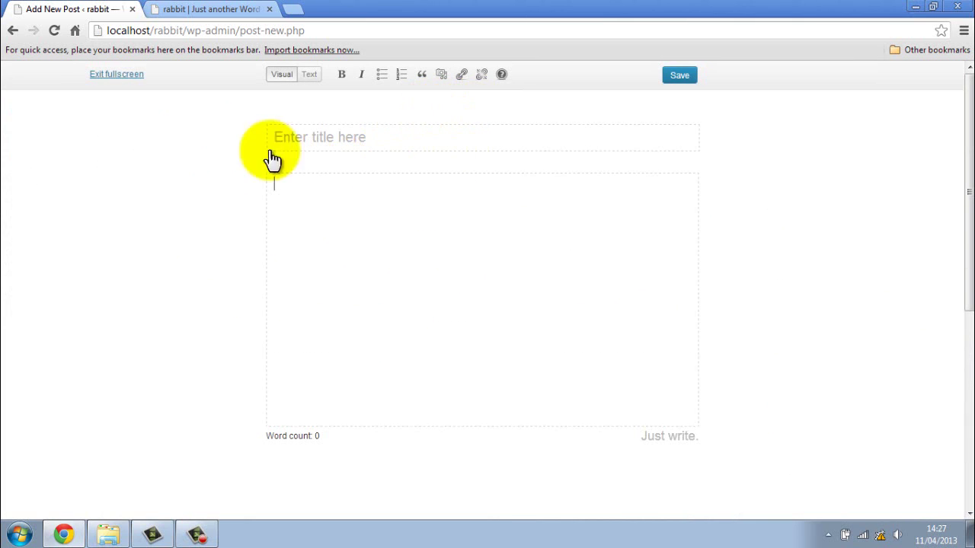
{"action": "left_click", "coordinate": [137, 74]}
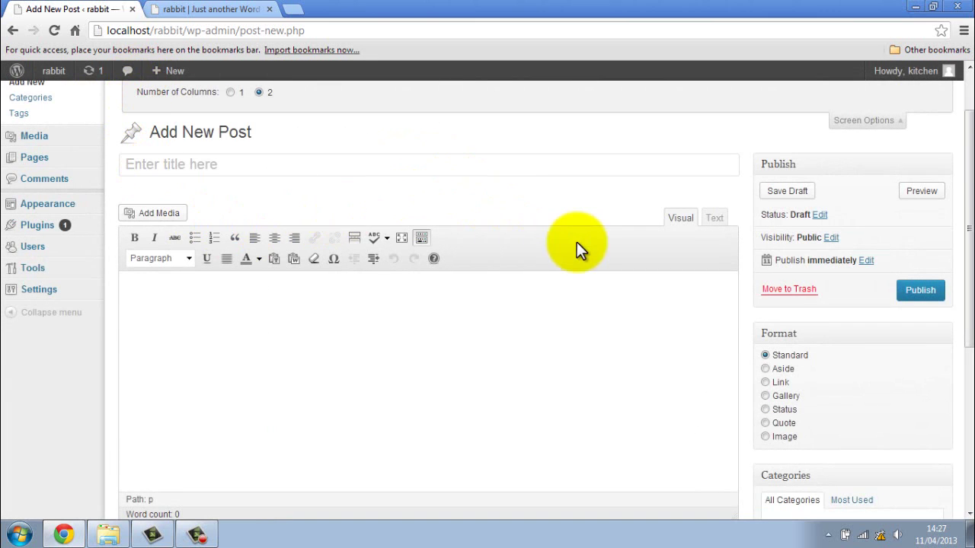
- Close the post Screen Options and go to the Pages list containing only Sample Page
{"action": "scroll", "coordinate": [594, 229], "scroll_direction": "up", "scroll_amount": 1}
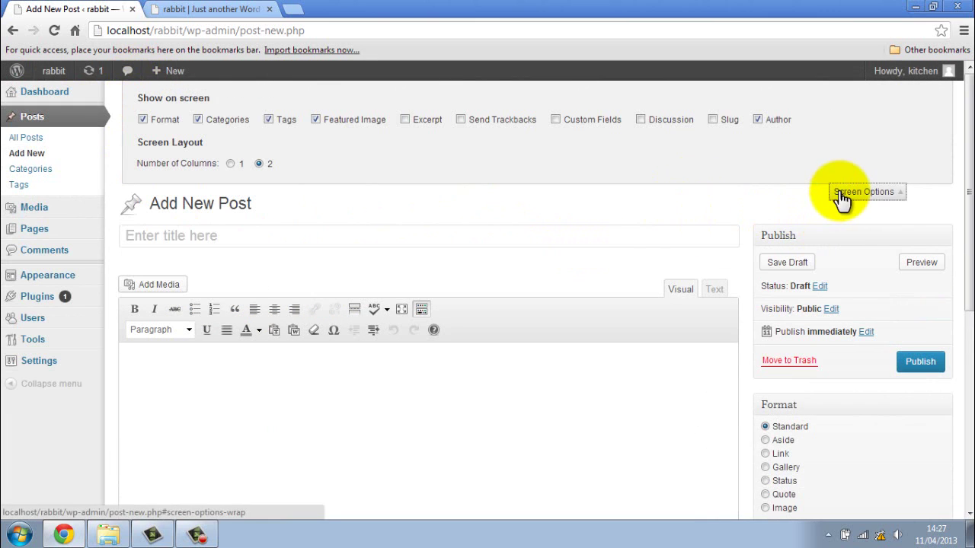
{"action": "left_click", "coordinate": [843, 195]}
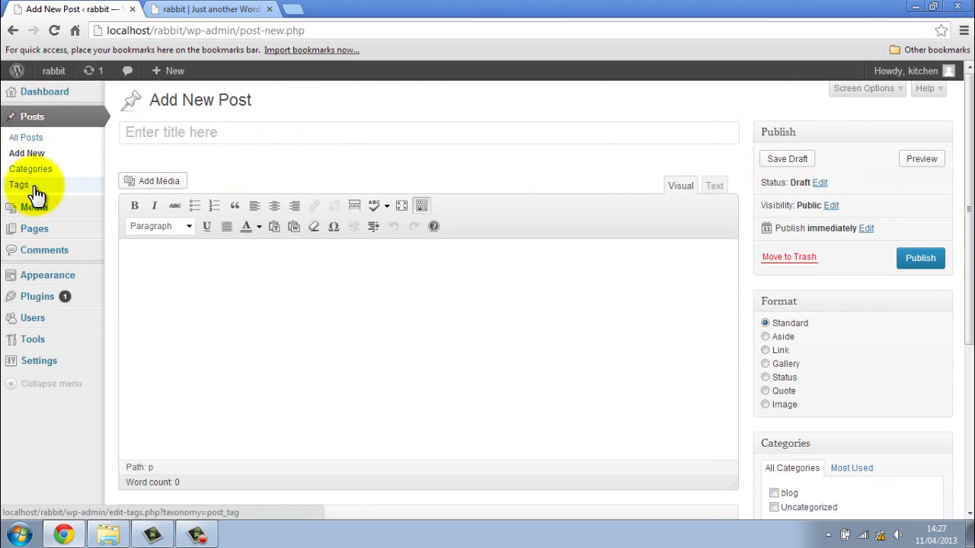
{"action": "mouse_move", "coordinate": [40, 227]}
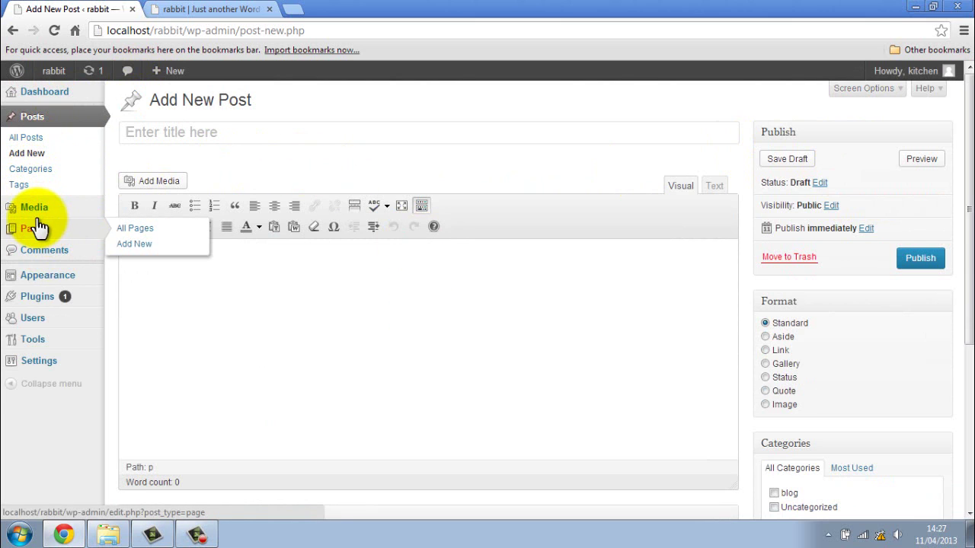
{"action": "left_click", "coordinate": [63, 125]}
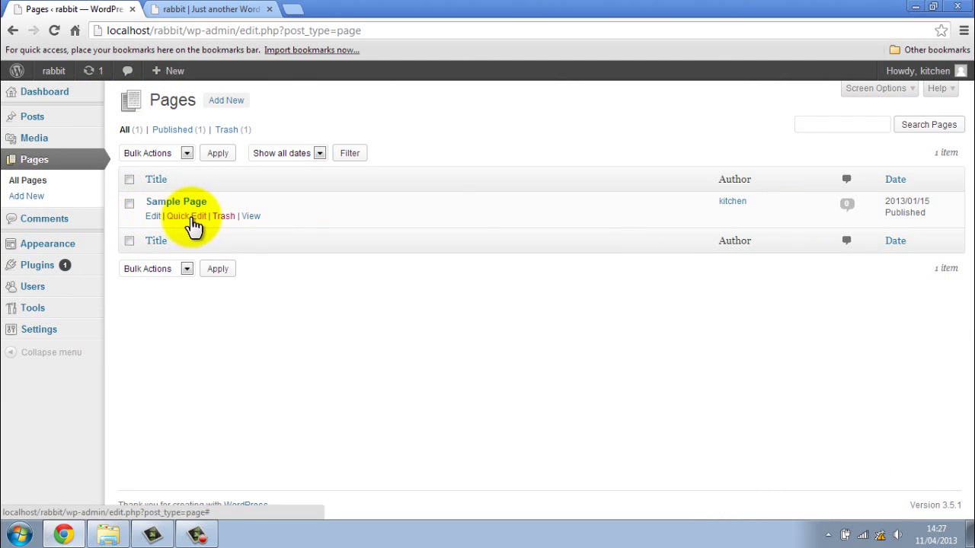
- Open Sample Page in the page editor and look over its example text
{"action": "left_click", "coordinate": [152, 218]}
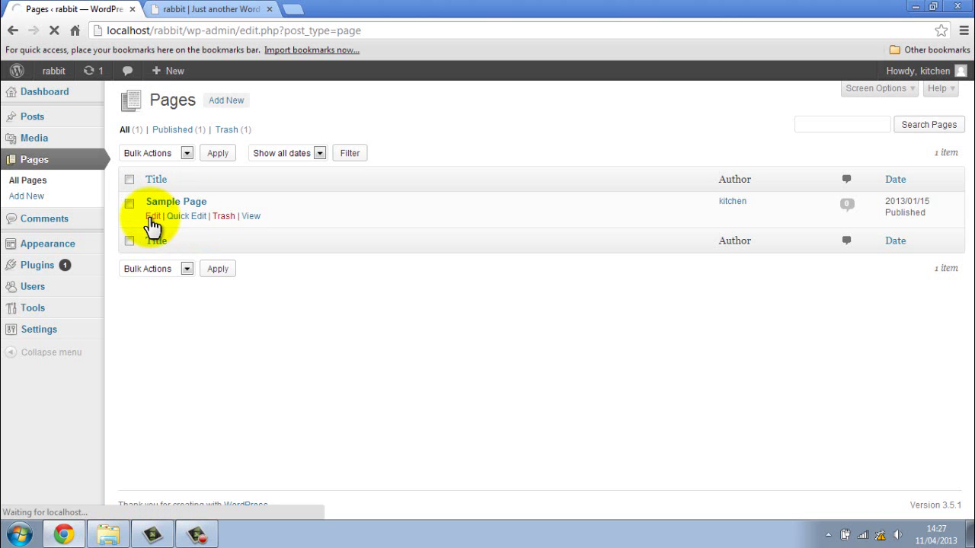
{"action": "scroll", "coordinate": [415, 272], "scroll_direction": "down", "scroll_amount": 1}
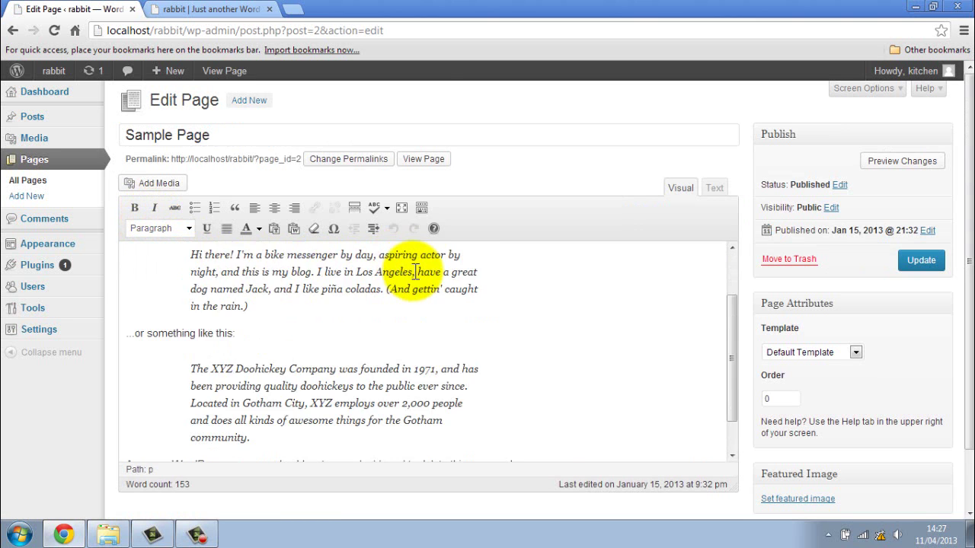
{"action": "scroll", "coordinate": [415, 272], "scroll_direction": "down", "scroll_amount": 2}
{"action": "scroll", "coordinate": [415, 272], "scroll_direction": "up", "scroll_amount": 4}
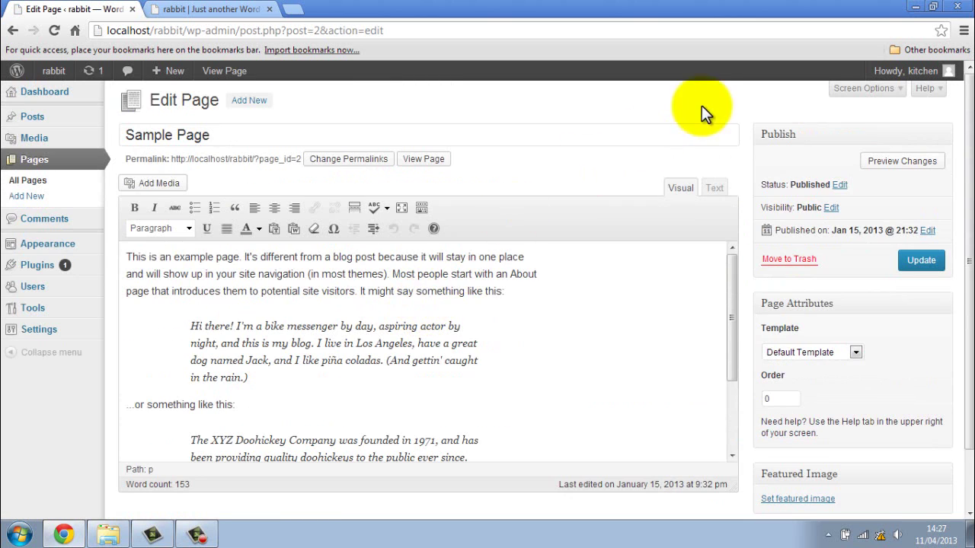
- Check the Edit Page Screen Options, close them, and review Page Attributes (Default Template, order 0)
{"action": "left_click", "coordinate": [840, 90]}
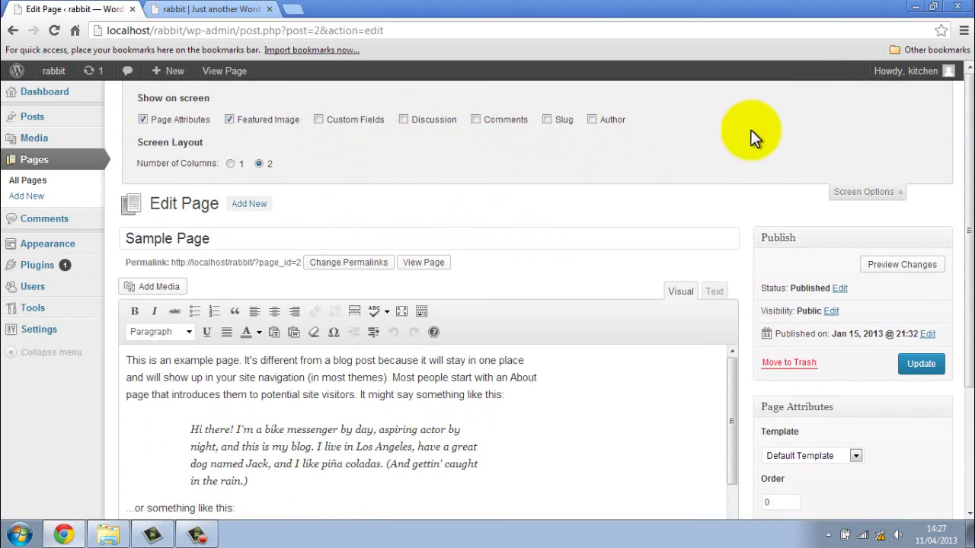
{"action": "left_click", "coordinate": [864, 191]}
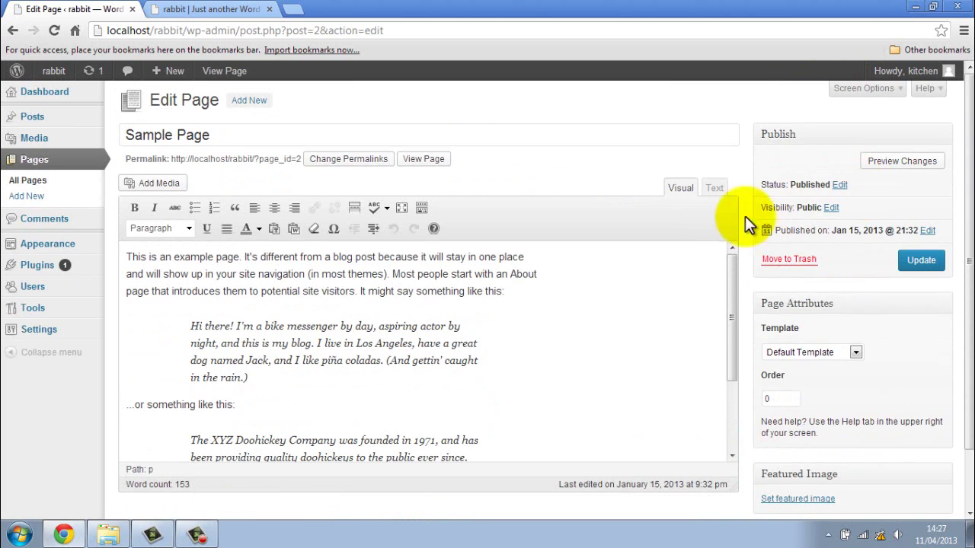
{"action": "scroll", "coordinate": [740, 226], "scroll_direction": "down", "scroll_amount": 1}
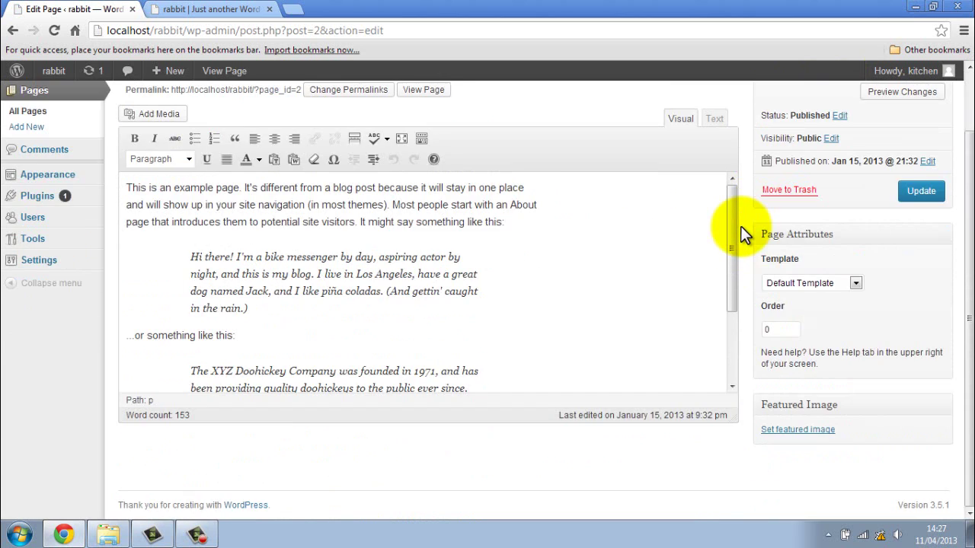
{"action": "scroll", "coordinate": [740, 225], "scroll_direction": "up", "scroll_amount": 1}
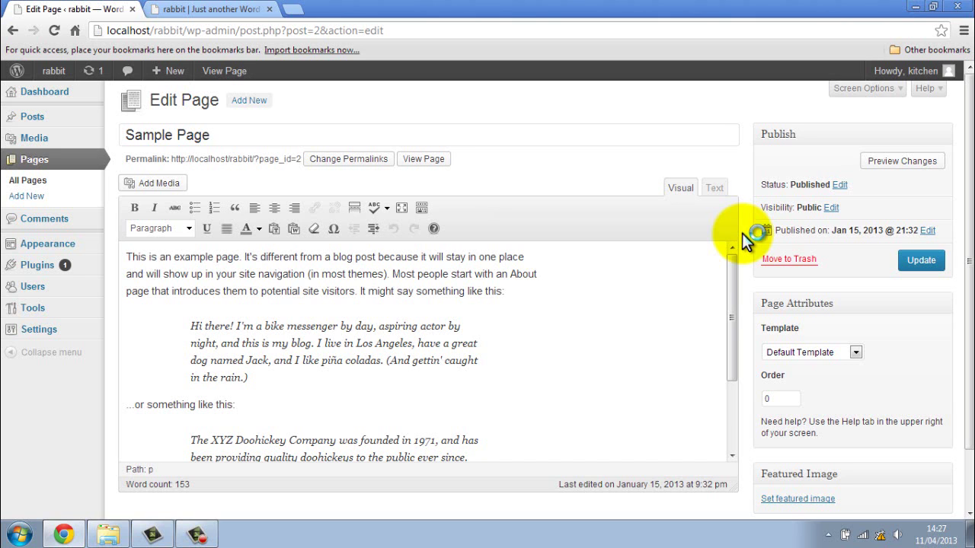
{"action": "scroll", "coordinate": [410, 323], "scroll_direction": "down", "scroll_amount": 3}
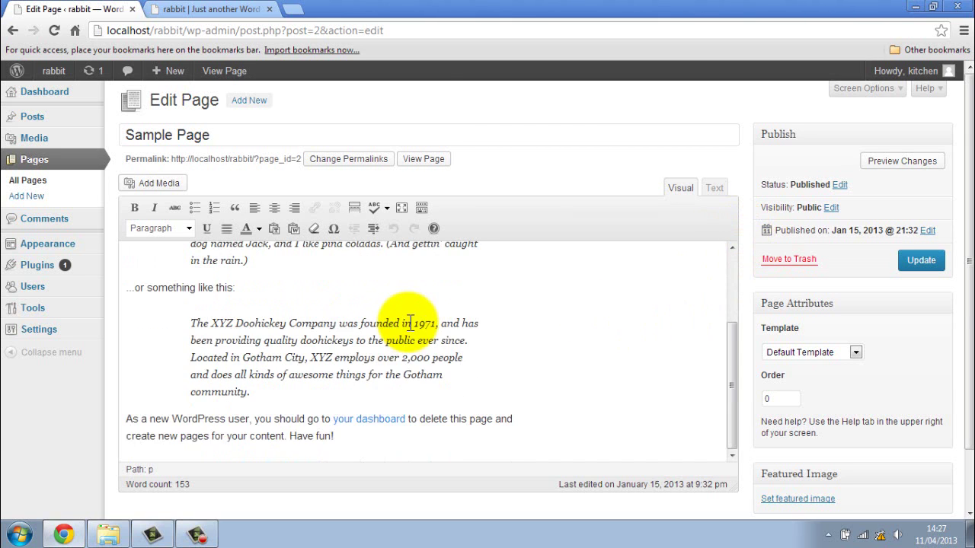
{"action": "scroll", "coordinate": [409, 324], "scroll_direction": "down", "scroll_amount": 1}
{"action": "scroll", "coordinate": [409, 322], "scroll_direction": "up", "scroll_amount": 4}
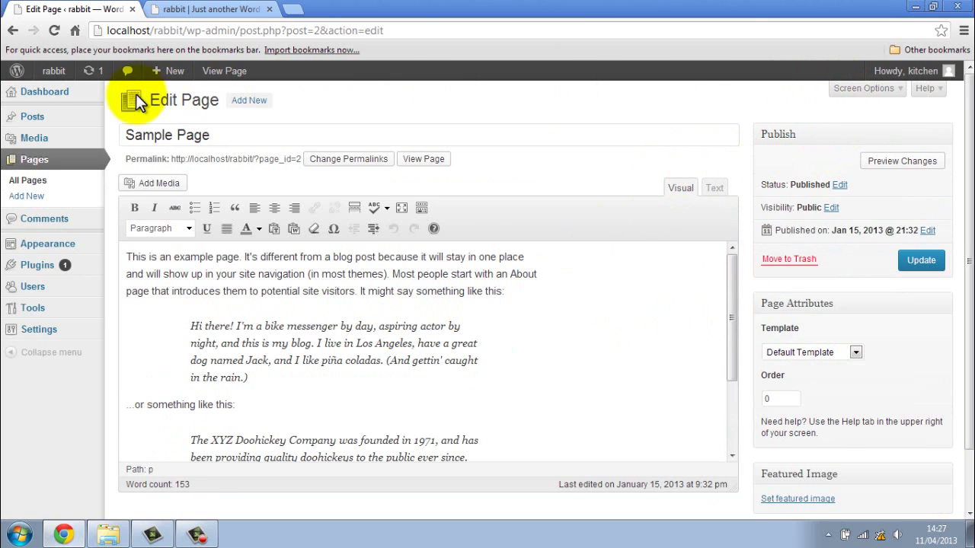
- Return to the rabbit site's Dashboard showing 1 post, 1 page, 2 categories and no comments
{"action": "left_click", "coordinate": [58, 96]}
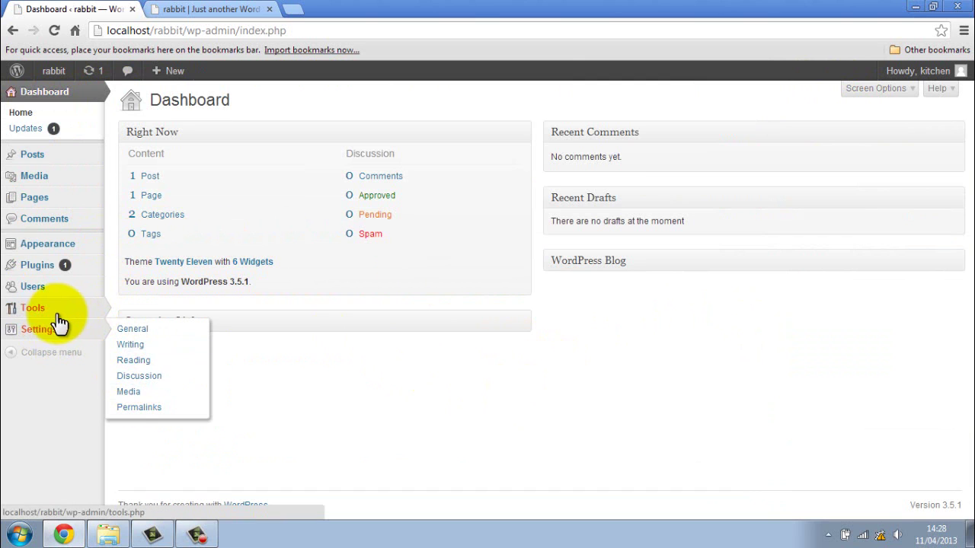
{"action": "mouse_move", "coordinate": [43, 250]}
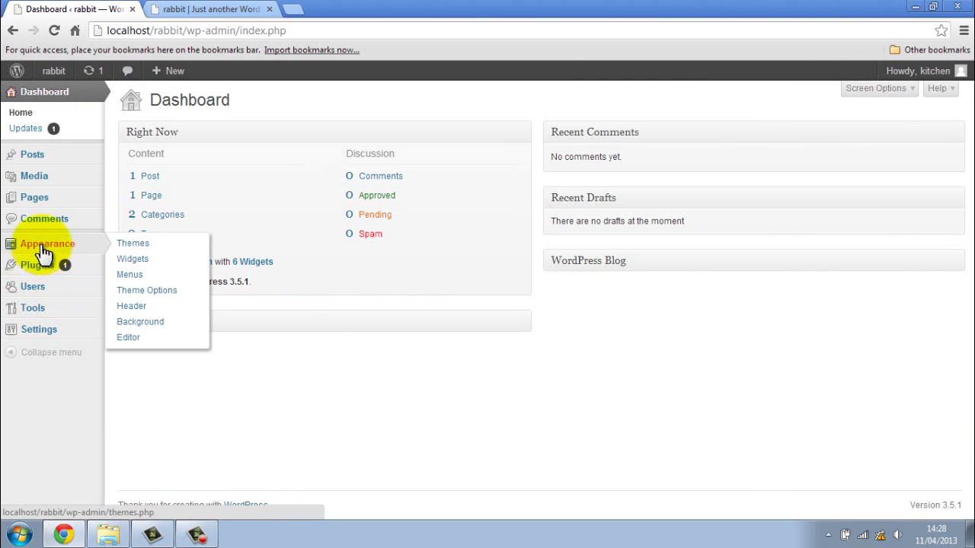
{"action": "mouse_move", "coordinate": [46, 185]}
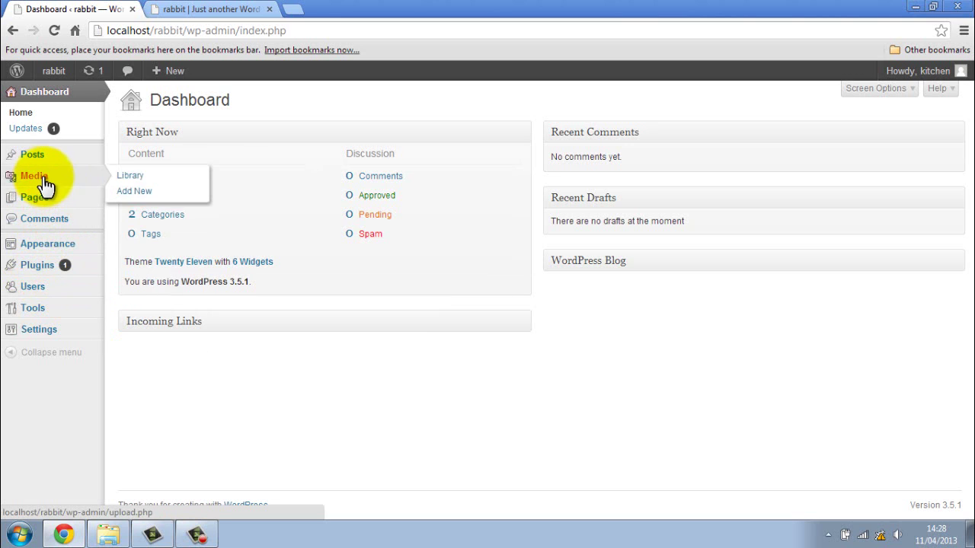